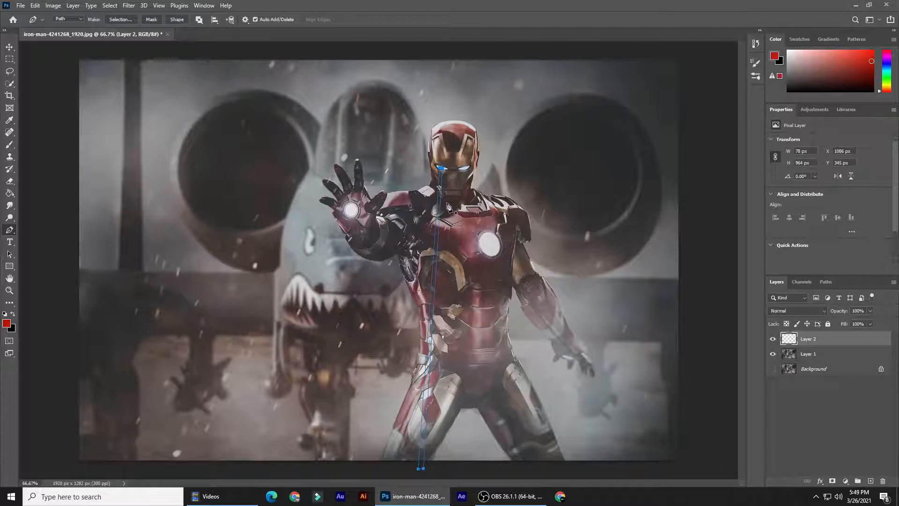
Turn the beam path into a selection and set the foreground colour to light pink #ffaeae
{"action": "key", "text": "ctrl+Return"}
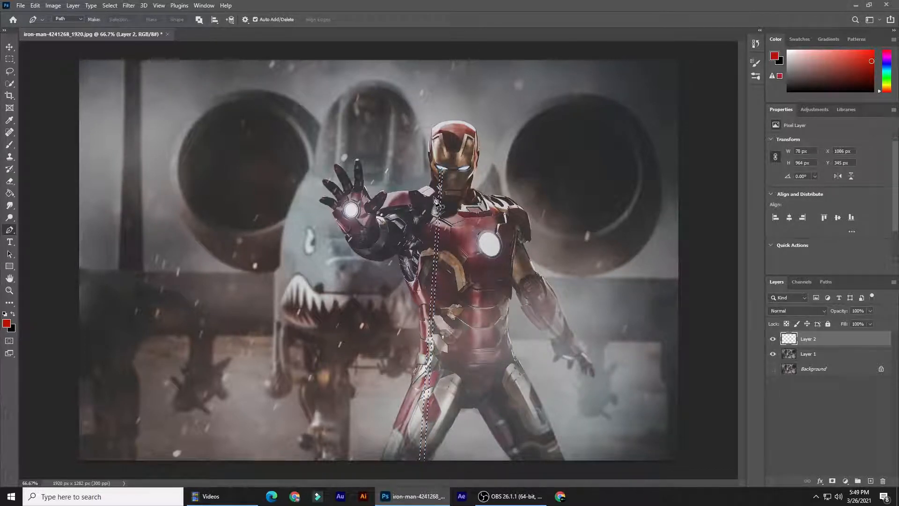
{"action": "left_click", "coordinate": [6, 323]}
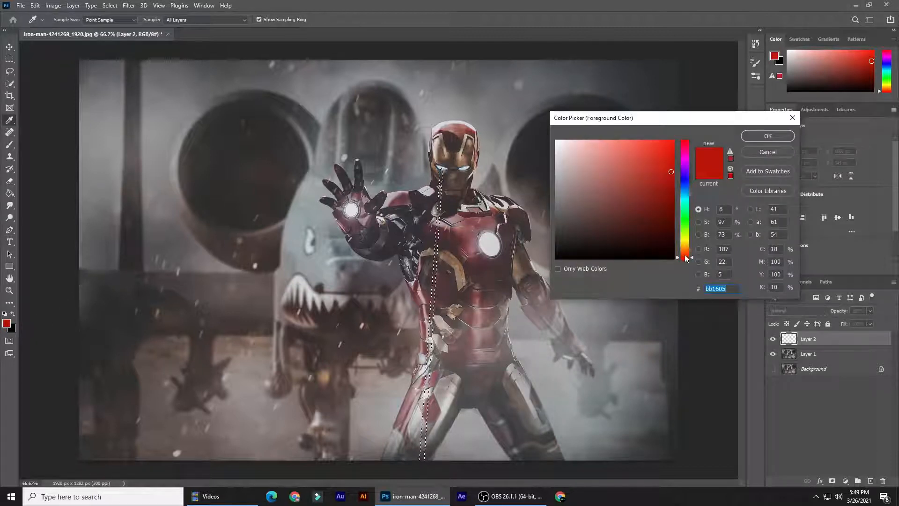
{"action": "left_click", "coordinate": [685, 259]}
{"action": "left_click", "coordinate": [672, 231]}
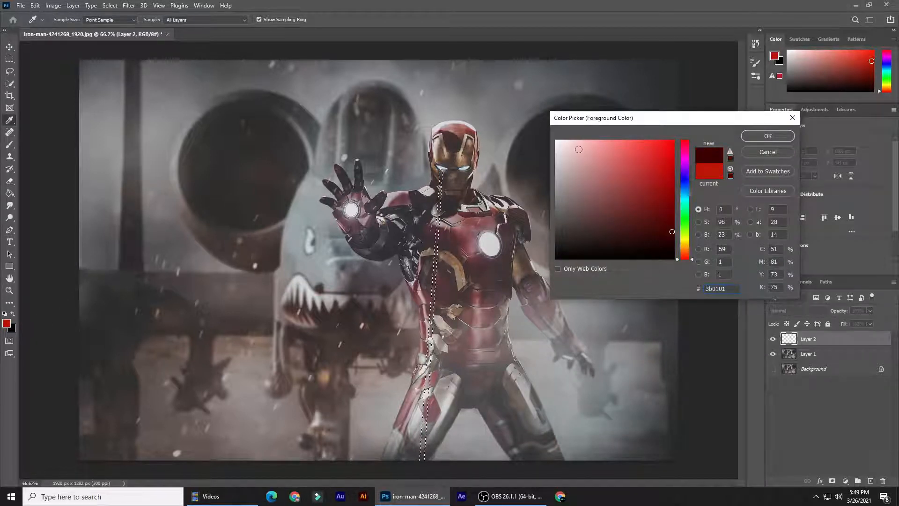
{"action": "left_click_drag", "start_coordinate": [585, 146], "coordinate": [593, 140]}
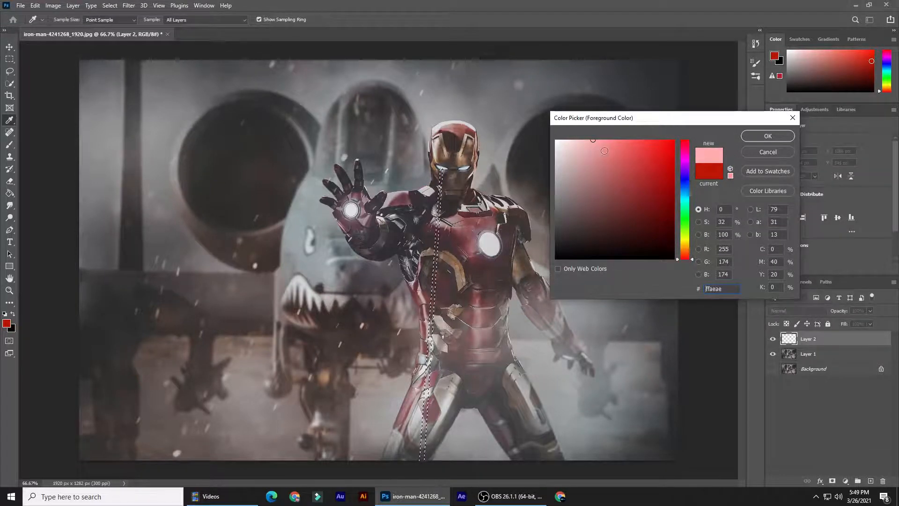
{"action": "left_click", "coordinate": [768, 135]}
Fill the beam selection on Layer 2 with the pink foreground colour and deselect it
{"action": "key", "text": "p"}
{"action": "left_click", "coordinate": [12, 313]}
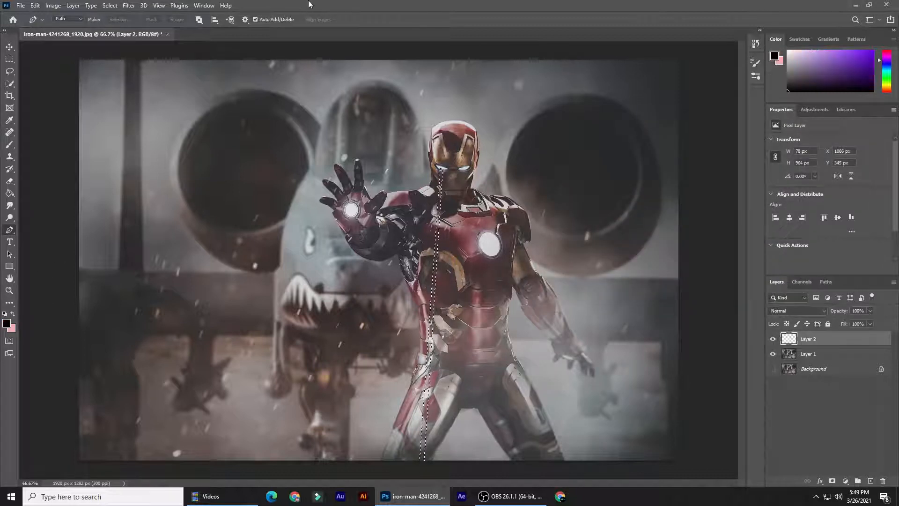
{"action": "left_click", "coordinate": [13, 314]}
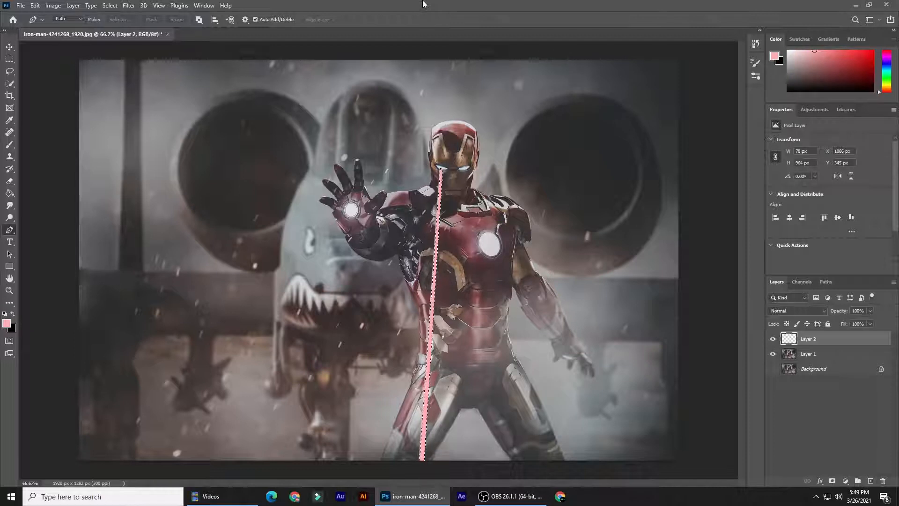
{"action": "key", "text": "ctrl+d"}
Duplicate the beam layer and move the copy so it starts at the character's other eye
{"action": "key", "text": "ctrl+j"}
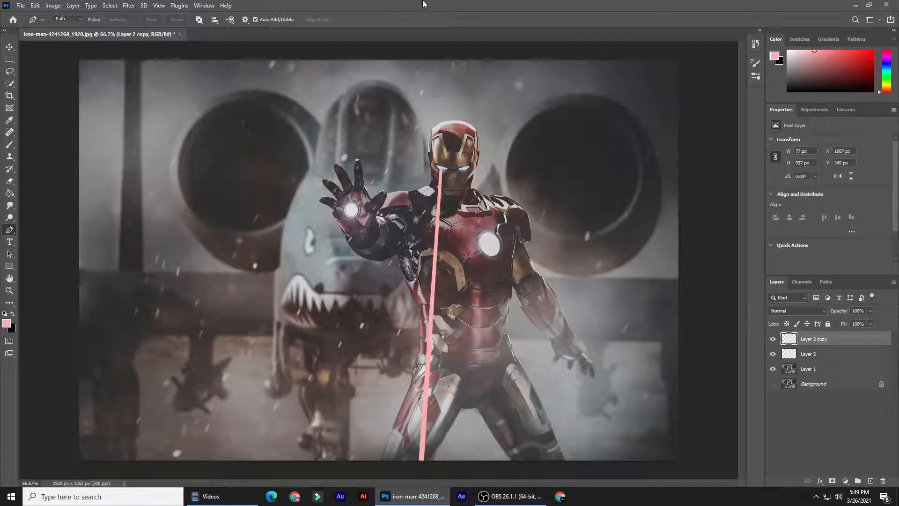
{"action": "left_click", "coordinate": [9, 47]}
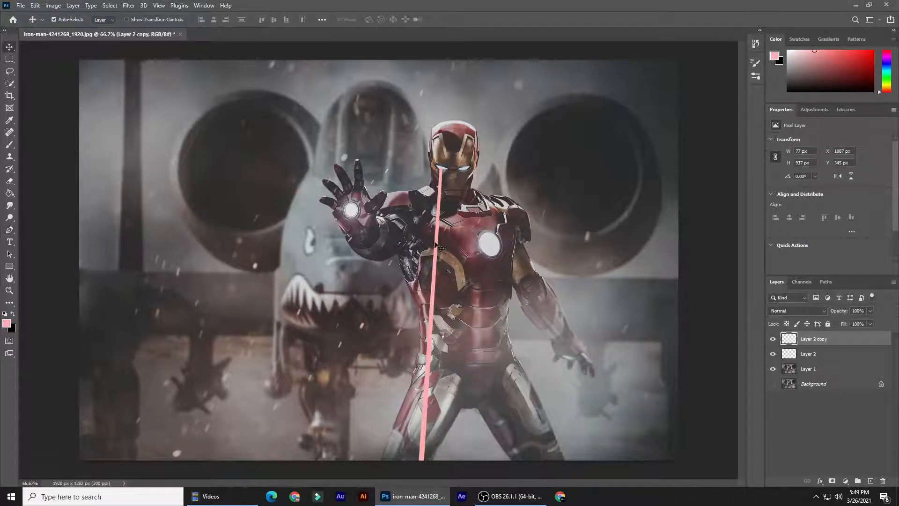
{"action": "left_click_drag", "start_coordinate": [435, 277], "coordinate": [465, 306]}
Rotate the copied beam by about -2.4° and realign its upper end with the second eye
{"action": "key", "text": "ctrl+t"}
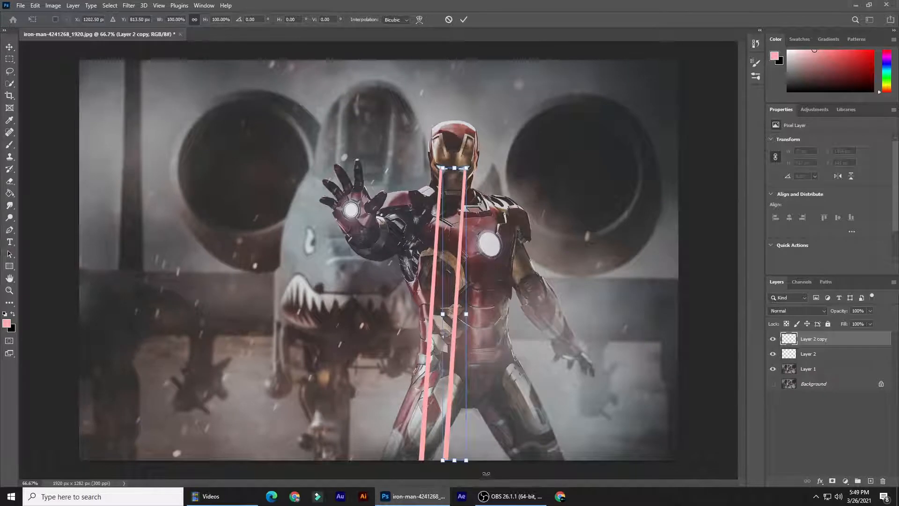
{"action": "left_click_drag", "start_coordinate": [475, 468], "coordinate": [497, 464]}
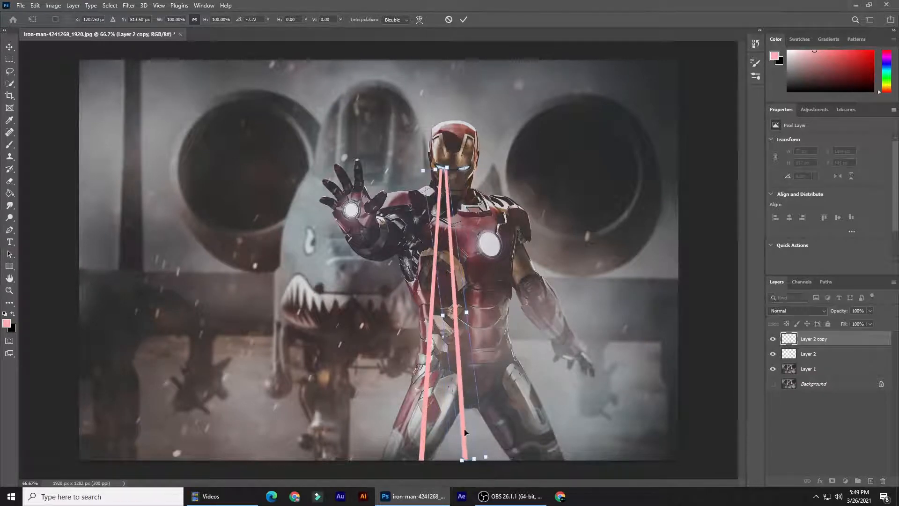
{"action": "left_click_drag", "start_coordinate": [460, 430], "coordinate": [480, 430]}
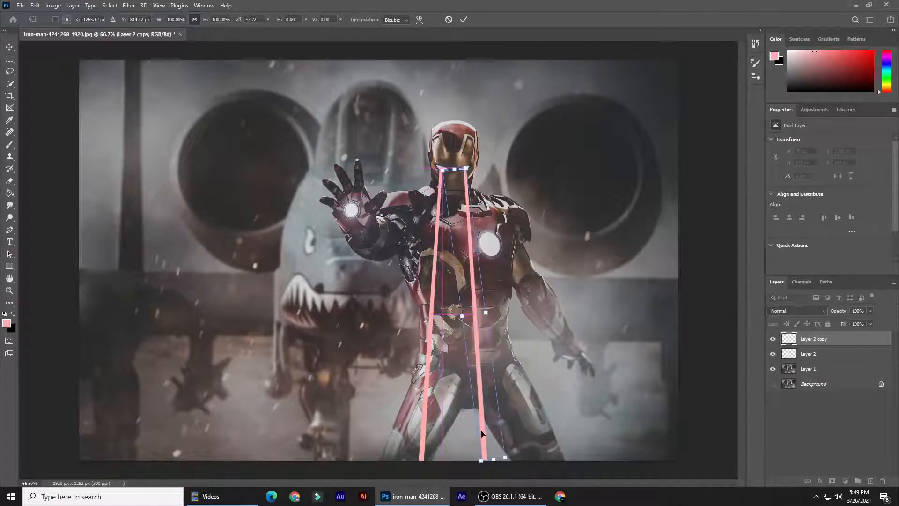
{"action": "left_click_drag", "start_coordinate": [519, 458], "coordinate": [503, 462]}
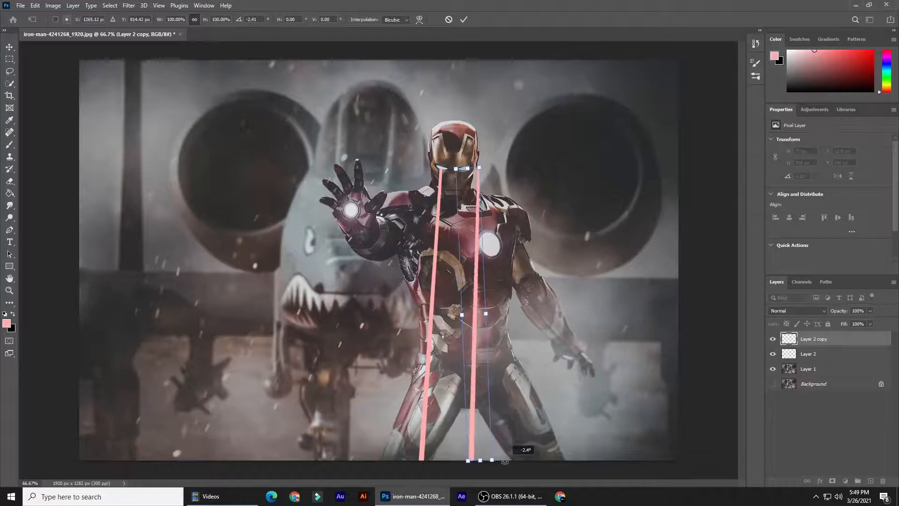
{"action": "left_click_drag", "start_coordinate": [476, 402], "coordinate": [462, 401]}
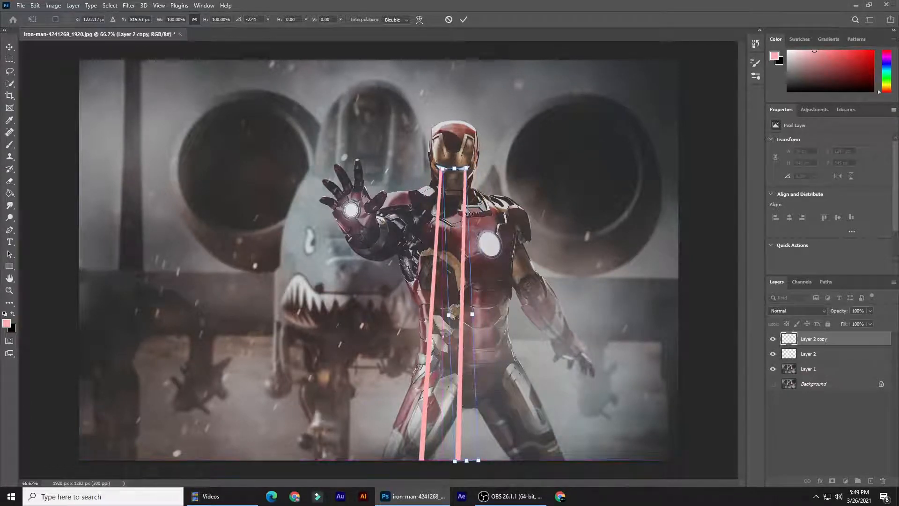
{"action": "left_click", "coordinate": [9, 47]}
Merge the two beam layers into one and convert the merged layer to a smart object
{"action": "left_click", "coordinate": [822, 358], "text": "shift"}
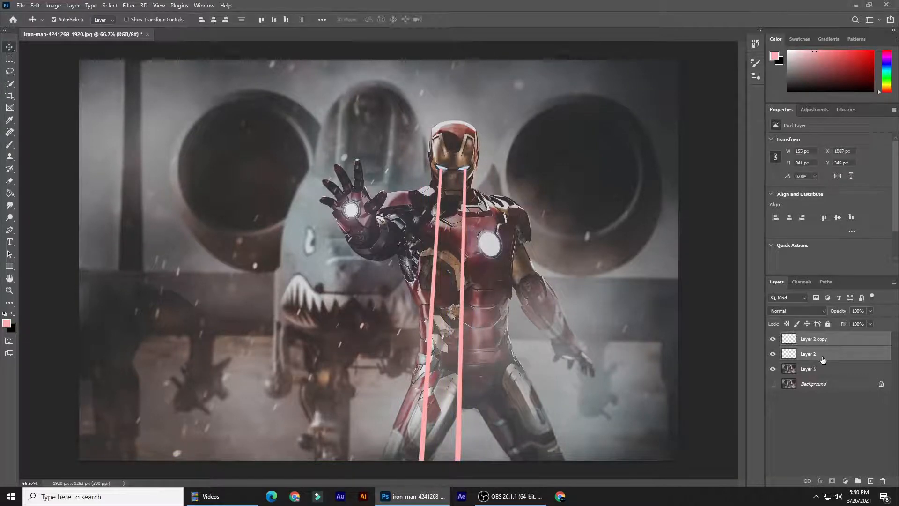
{"action": "key", "text": "ctrl+e"}
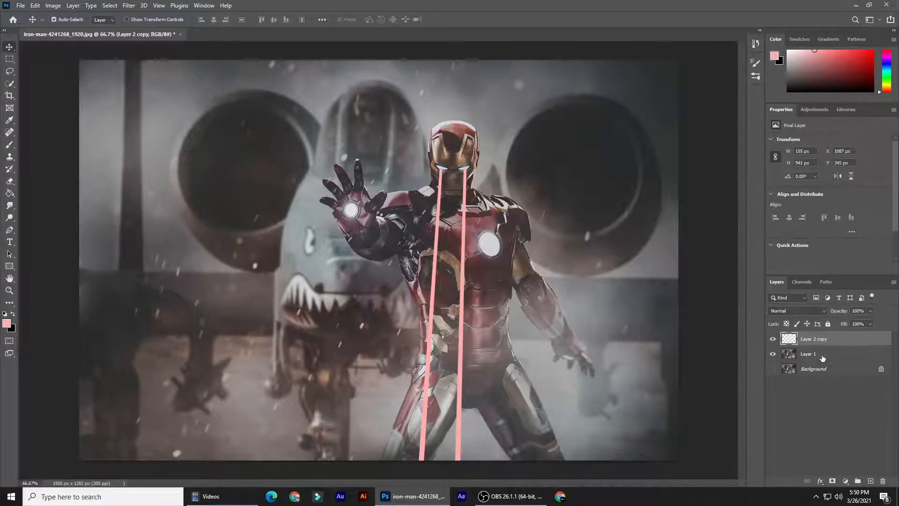
{"action": "right_click", "coordinate": [842, 339]}
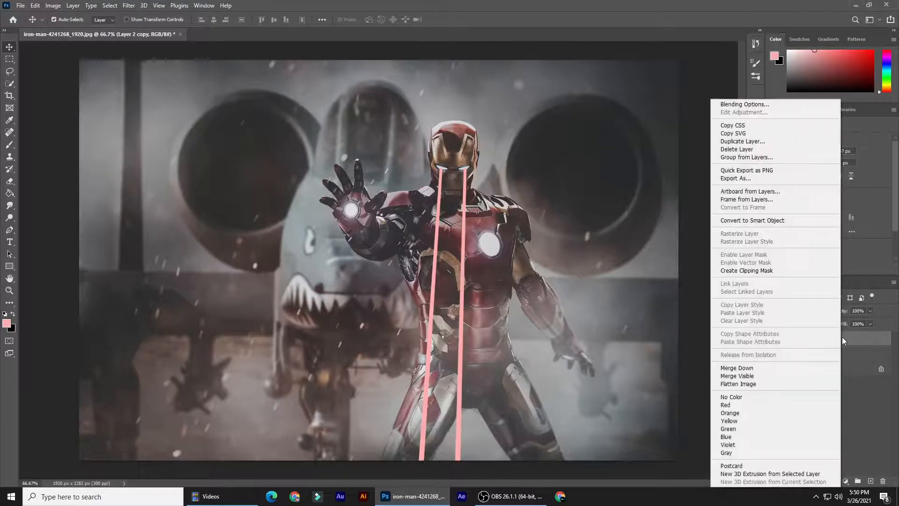
{"action": "key", "text": "Escape"}
{"action": "right_click", "coordinate": [842, 339]}
{"action": "left_click", "coordinate": [790, 220]}
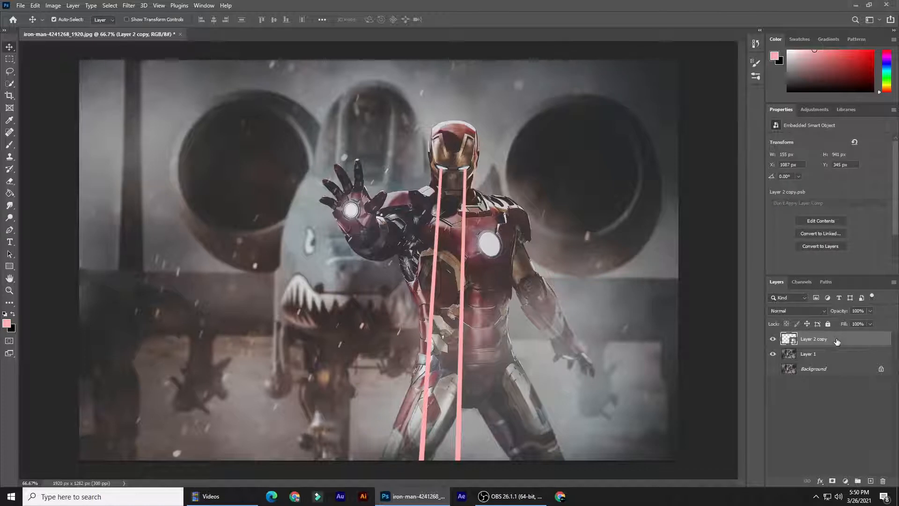
Apply a Gaussian Blur with a radius of 5.8 pixels to the beams
{"action": "left_click", "coordinate": [133, 5]}
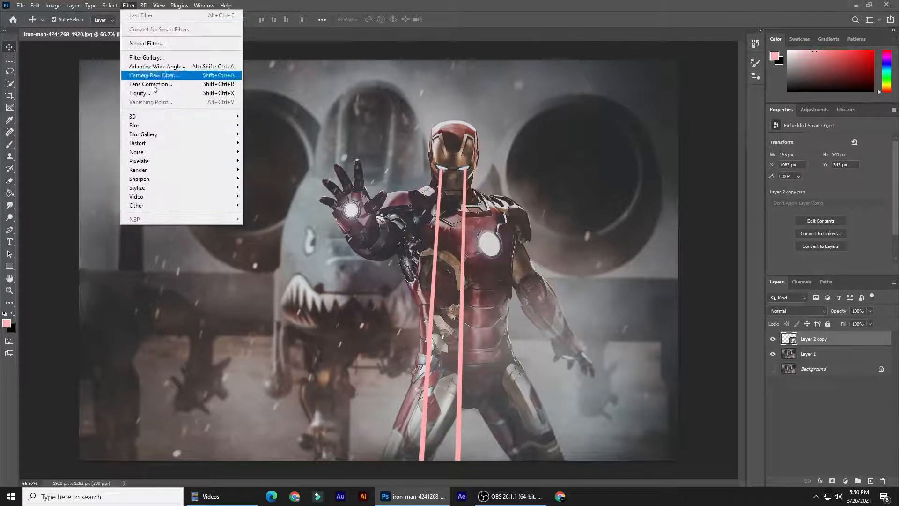
{"action": "mouse_move", "coordinate": [157, 126]}
{"action": "left_click", "coordinate": [260, 158]}
{"action": "left_click_drag", "start_coordinate": [553, 234], "coordinate": [548, 233]}
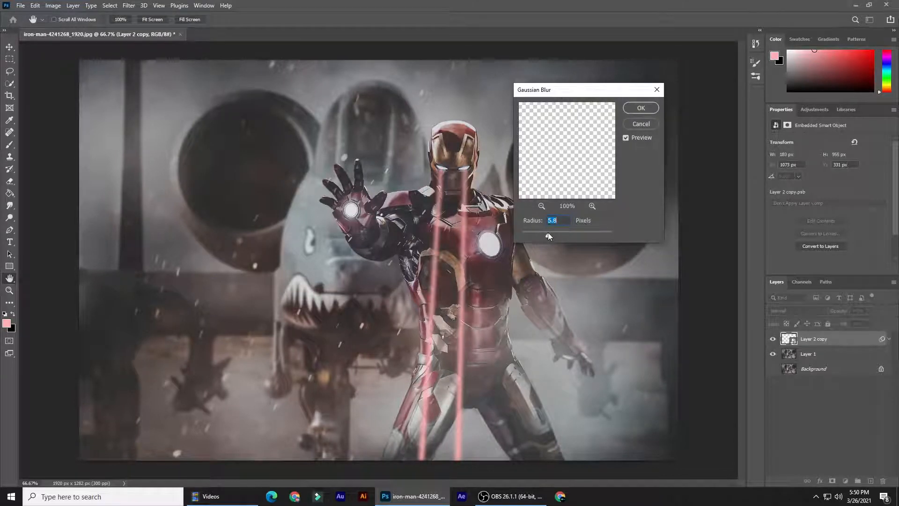
{"action": "left_click", "coordinate": [641, 108]}
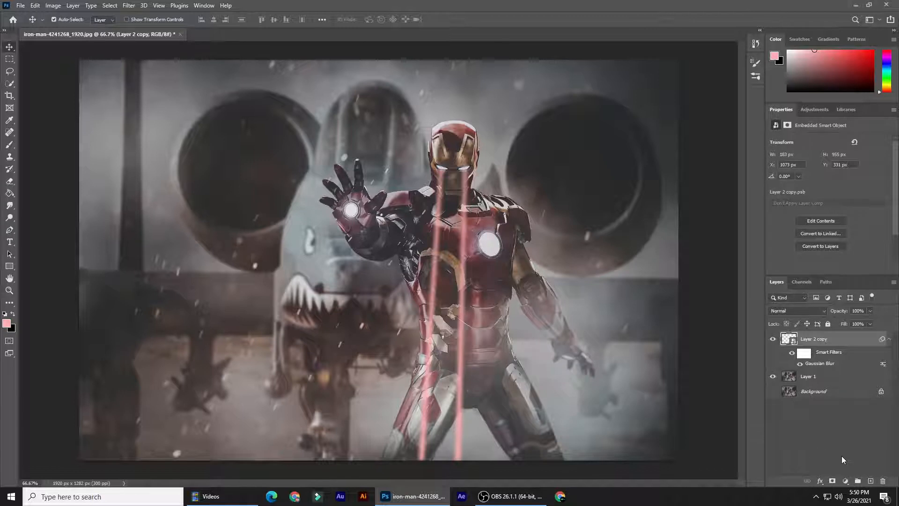
Add a new layer above the beams and set its blend mode to Linear Dodge (Add)
{"action": "left_click", "coordinate": [870, 481]}
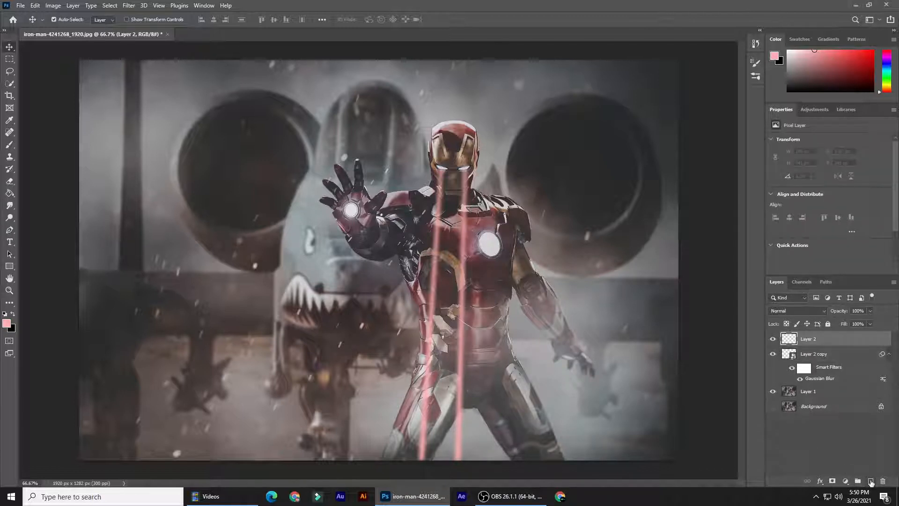
{"action": "left_click", "coordinate": [802, 310]}
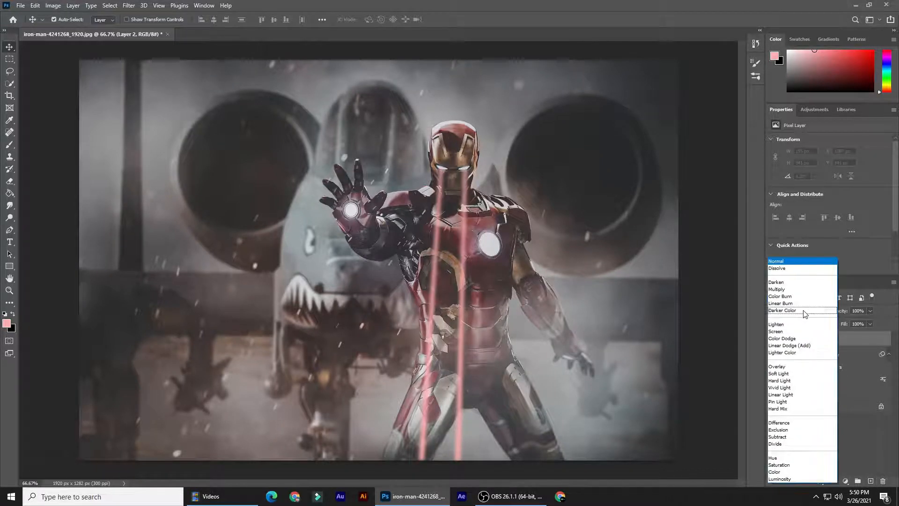
{"action": "left_click", "coordinate": [800, 345]}
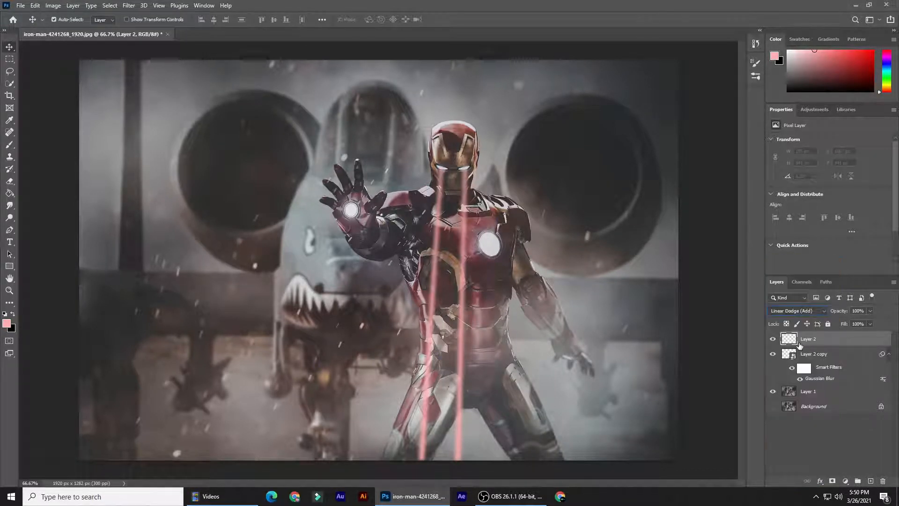
Set the foreground colour to a dark, fully saturated red
{"action": "left_click", "coordinate": [8, 324]}
{"action": "left_click", "coordinate": [676, 232]}
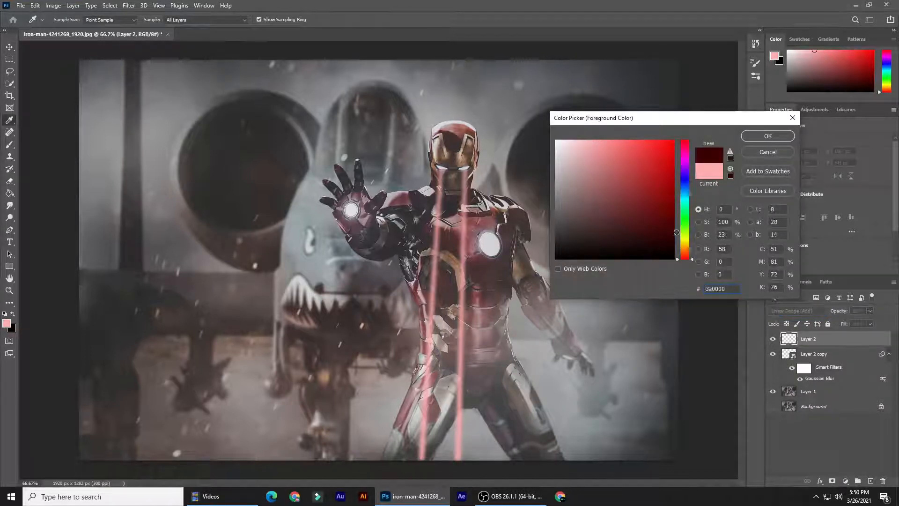
{"action": "left_click_drag", "start_coordinate": [676, 233], "coordinate": [675, 221]}
{"action": "left_click", "coordinate": [759, 136]}
Set up a soft brush with 0% hardness and 30% opacity
{"action": "left_click", "coordinate": [9, 145]}
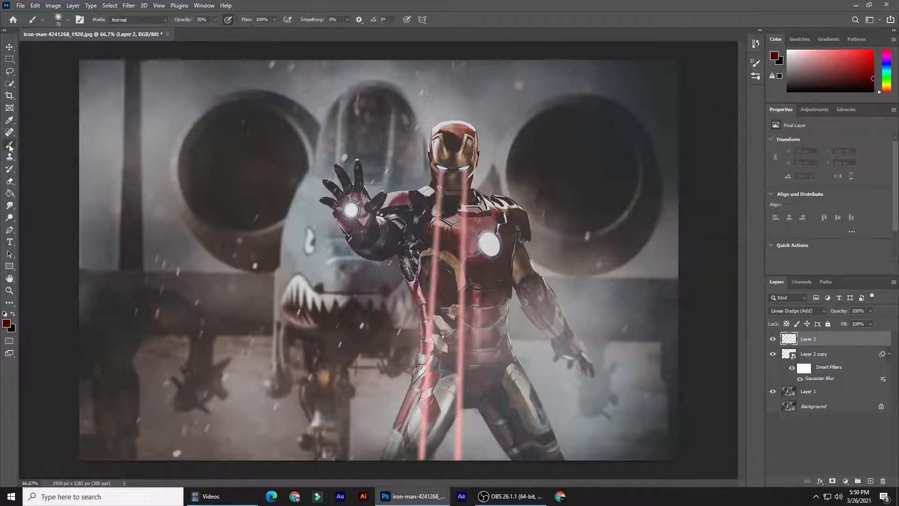
{"action": "left_click", "coordinate": [60, 20]}
{"action": "left_click_drag", "start_coordinate": [53, 71], "coordinate": [41, 71]}
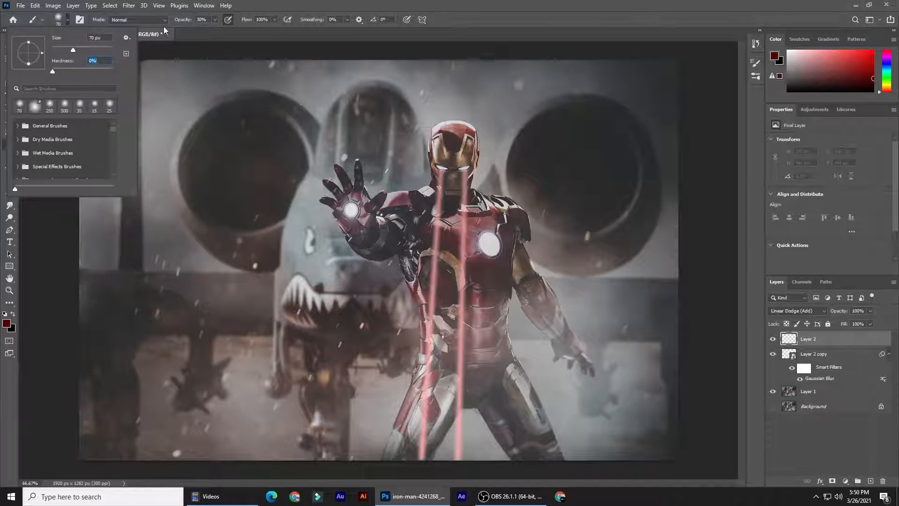
{"action": "left_click", "coordinate": [215, 19]}
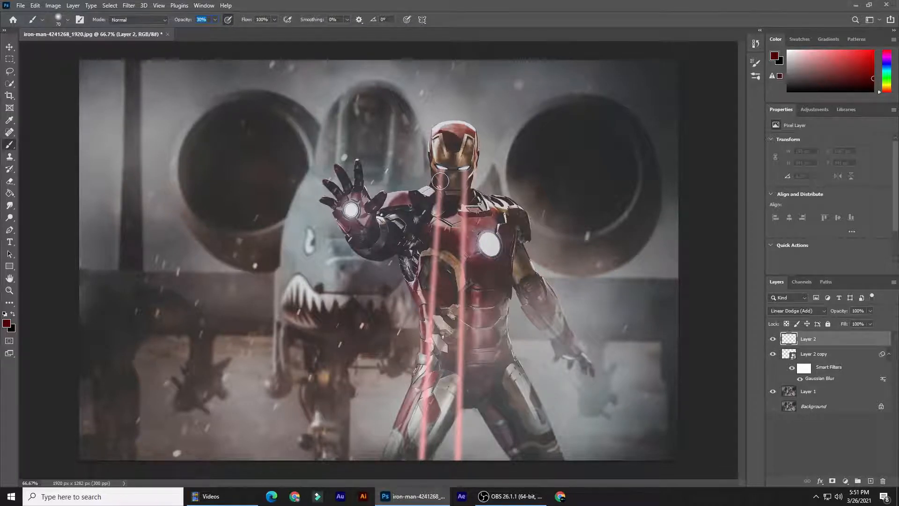
Reduce the brush to 20 px and paint red glow along the image's left beam from the eye to the lower edge
{"action": "key", "text": "["}
{"action": "key", "text": "["}
{"action": "key", "text": "["}
{"action": "key", "text": "["}
{"action": "key", "text": "["}
{"action": "key", "text": "["}
{"action": "key", "text": "["}
{"action": "key", "text": "["}
{"action": "left_click", "coordinate": [440, 170]}
{"action": "left_click", "coordinate": [443, 171]}
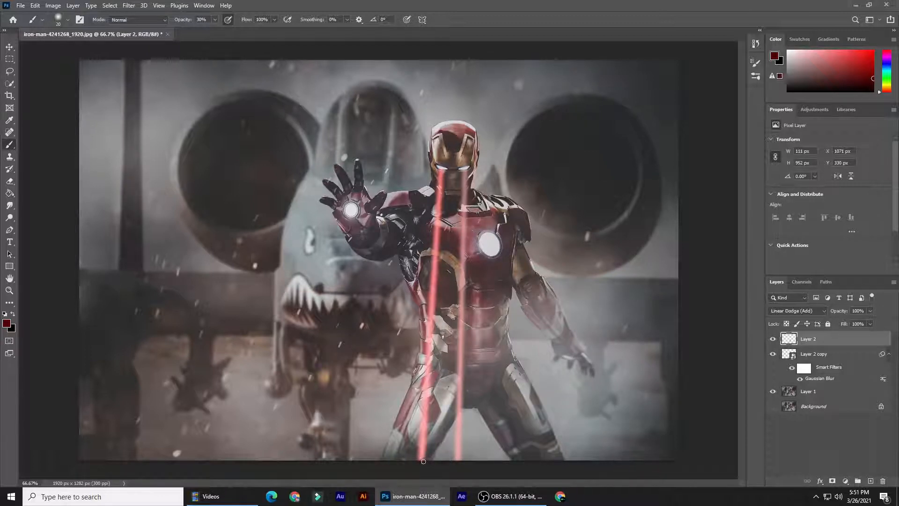
Raise the brush opacity to 42% and paint red glow along the image's right beam
{"action": "left_click", "coordinate": [215, 20]}
{"action": "left_click", "coordinate": [464, 171]}
{"action": "left_click", "coordinate": [466, 169]}
{"action": "left_click", "coordinate": [465, 171]}
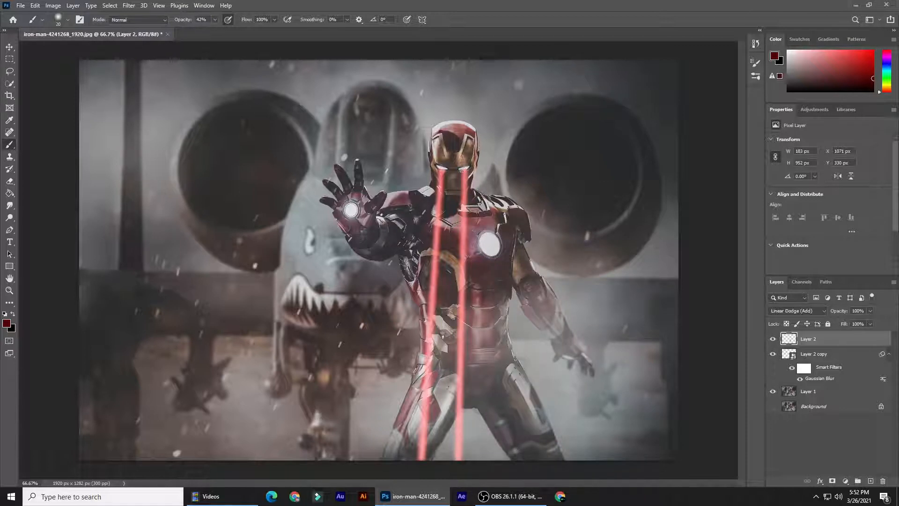
Enlarge the brush and dab red glow on the chest reactor and the raised palm's light, using a slightly smaller brush for the palm
{"action": "key", "text": "bracketright"}
{"action": "key", "text": "bracketright"}
{"action": "key", "text": "bracketright"}
{"action": "key", "text": "bracketright"}
{"action": "key", "text": "bracketright"}
{"action": "left_click", "coordinate": [489, 244]}
{"action": "key", "text": "bracketleft"}
{"action": "left_click", "coordinate": [351, 210]}
{"action": "left_click", "coordinate": [350, 210]}
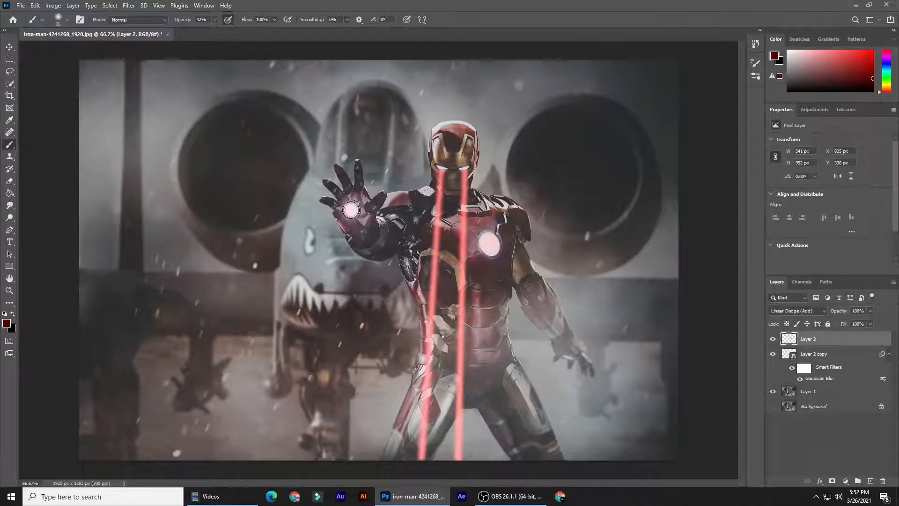
Enlarge the brush further and add a wider red glow around the chest reactor
{"action": "key", "text": "bracketright"}
{"action": "key", "text": "bracketright"}
{"action": "key", "text": "bracketright"}
{"action": "key", "text": "bracketright"}
{"action": "key", "text": "bracketright"}
{"action": "key", "text": "bracketright"}
{"action": "left_click", "coordinate": [488, 244]}
Reduce the brush to 15 px and dab red glow on the lowered hand
{"action": "key", "text": "bracketleft"}
{"action": "key", "text": "bracketleft"}
{"action": "key", "text": "bracketleft"}
{"action": "key", "text": "bracketleft"}
{"action": "key", "text": "bracketleft"}
{"action": "key", "text": "bracketleft"}
{"action": "key", "text": "bracketleft"}
{"action": "key", "text": "bracketleft"}
{"action": "key", "text": "bracketleft"}
{"action": "key", "text": "bracketleft"}
{"action": "key", "text": "bracketleft"}
{"action": "key", "text": "bracketleft"}
{"action": "key", "text": "bracketleft"}
{"action": "left_click", "coordinate": [568, 357]}
Add another new layer on top and set its blend mode to Color Dodge
{"action": "left_click", "coordinate": [870, 481]}
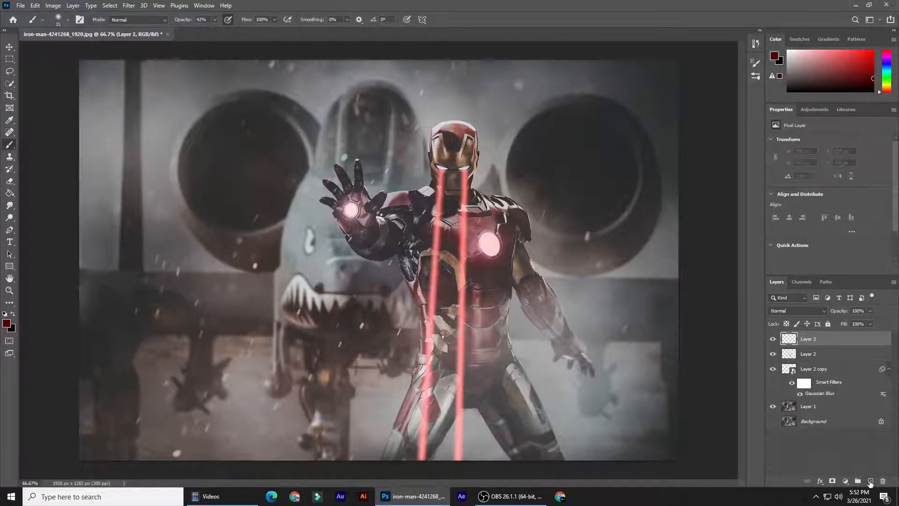
{"action": "left_click", "coordinate": [799, 310]}
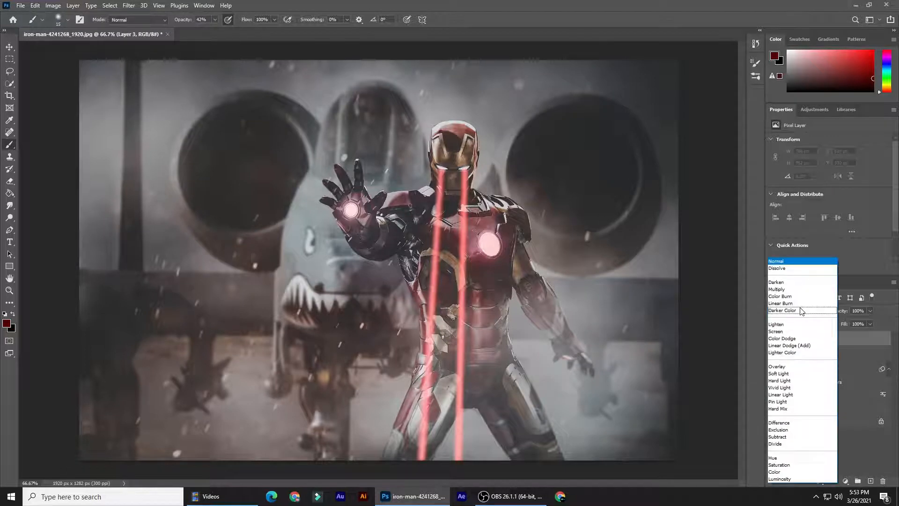
{"action": "left_click", "coordinate": [800, 339]}
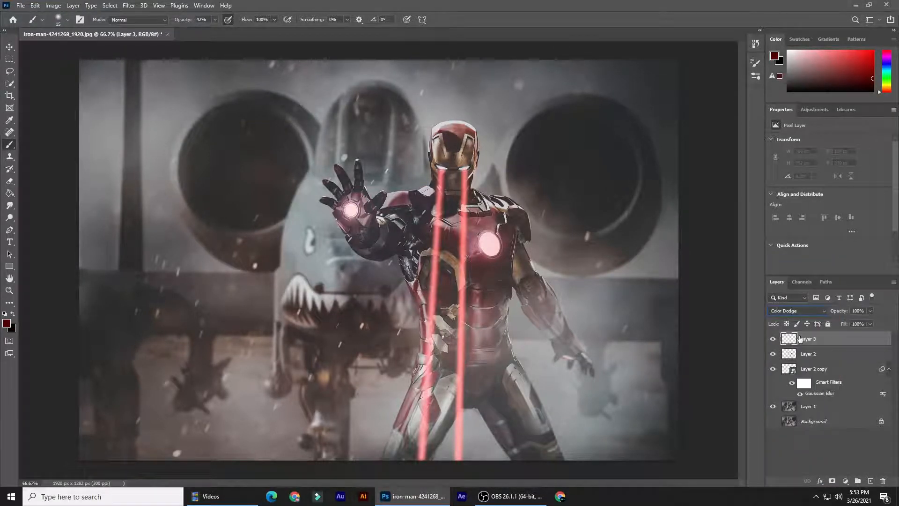
Paint dark red along both beams from the eyes to the image's lower edge on the Color Dodge layer, enlarging the brush to 30 px
{"action": "left_click", "coordinate": [442, 169]}
{"action": "key", "text": "]"}
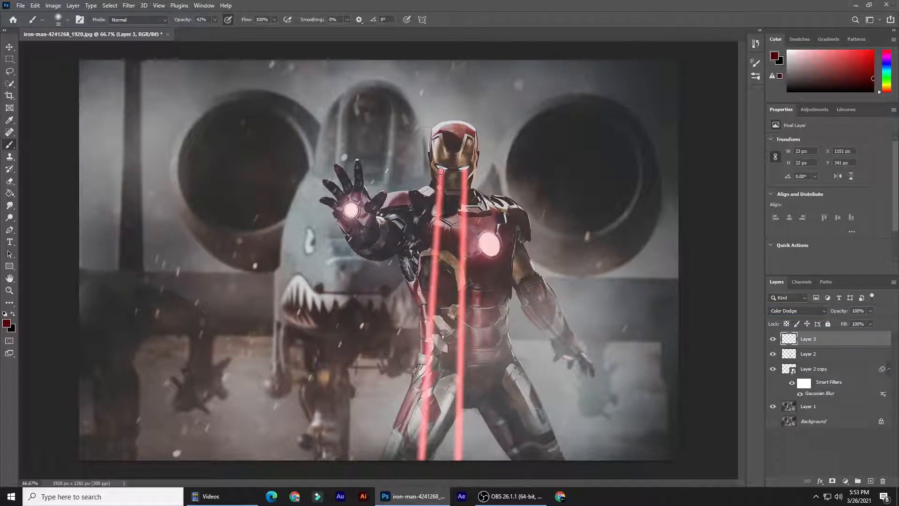
{"action": "left_click", "coordinate": [421, 460], "text": "shift"}
{"action": "left_click", "coordinate": [443, 169]}
{"action": "left_click", "coordinate": [462, 171]}
{"action": "left_click", "coordinate": [455, 457], "text": "shift"}
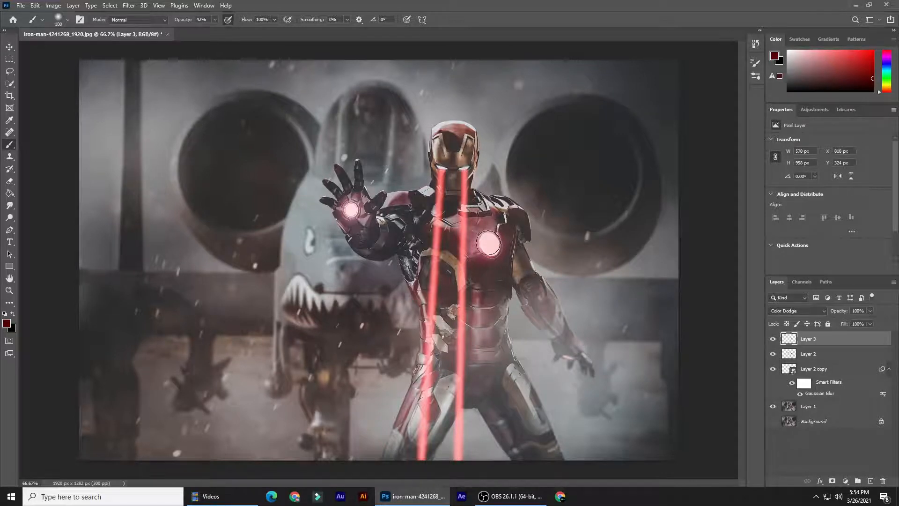
Dab dark red on the chest reactor, and add a new top layer set to Linear Dodge (Add)
{"action": "left_click", "coordinate": [488, 243]}
{"action": "left_click", "coordinate": [871, 481]}
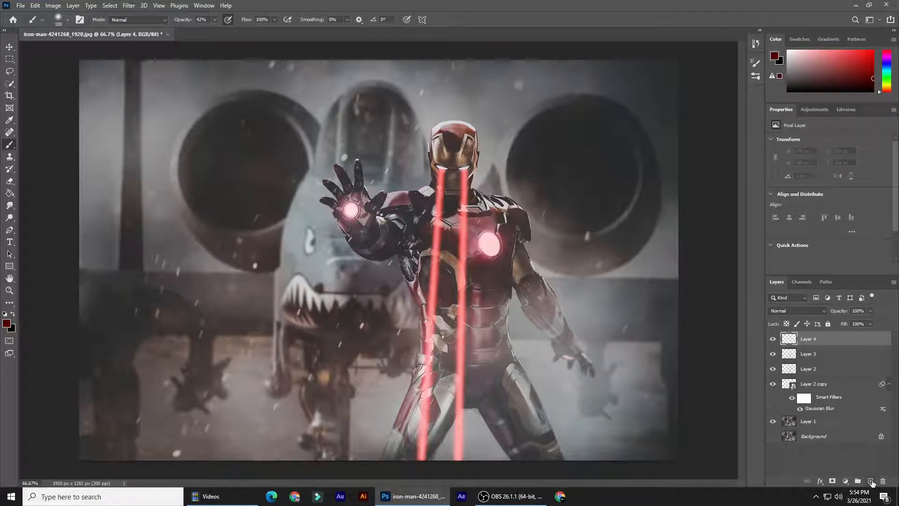
{"action": "left_click", "coordinate": [797, 310]}
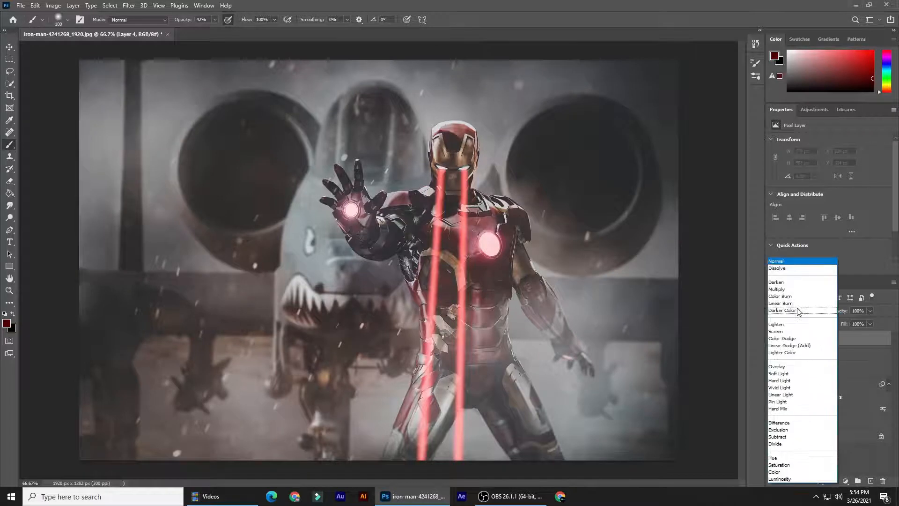
{"action": "left_click", "coordinate": [800, 347]}
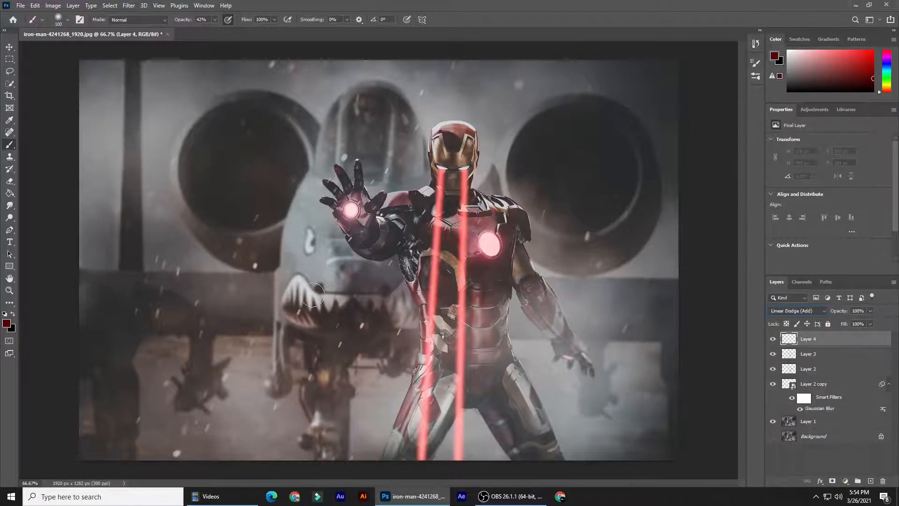
Set the foreground colour to a medium brownish orange and the brush opacity to 30%
{"action": "left_click", "coordinate": [6, 323]}
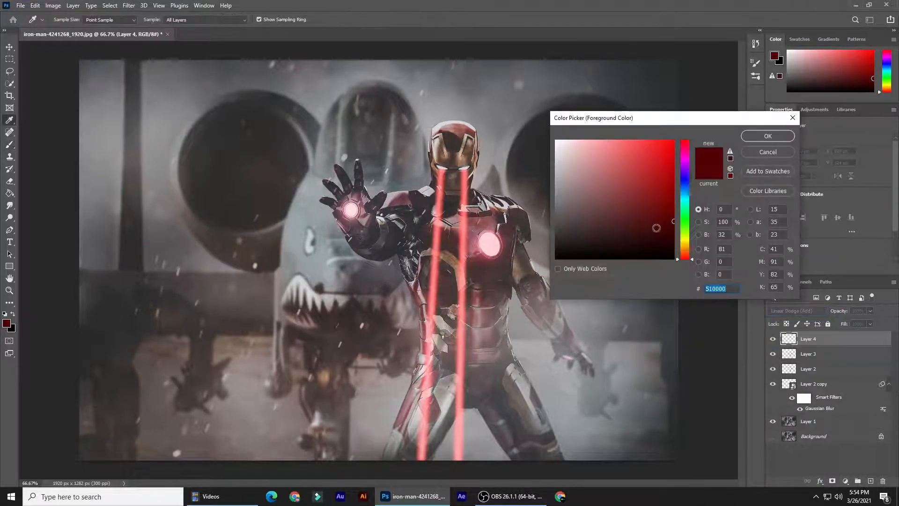
{"action": "left_click_drag", "start_coordinate": [685, 256], "coordinate": [687, 253]}
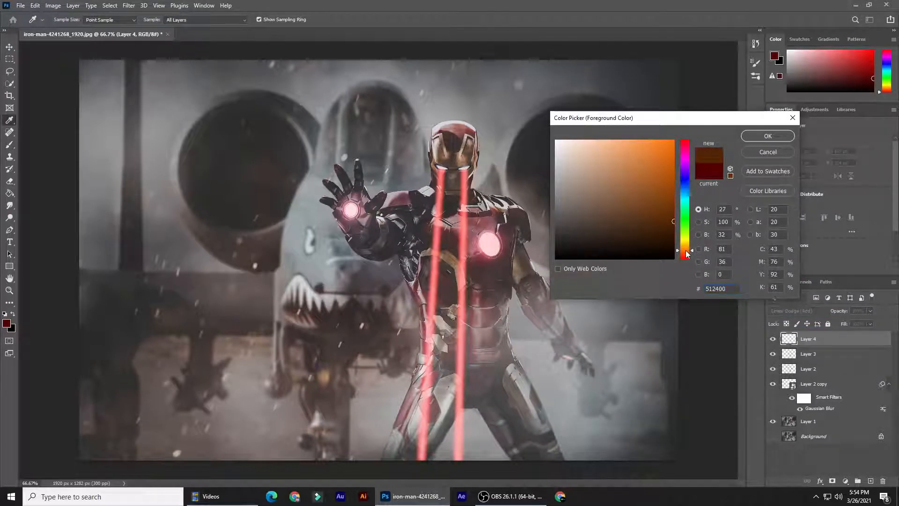
{"action": "left_click_drag", "start_coordinate": [686, 250], "coordinate": [686, 250]}
{"action": "left_click_drag", "start_coordinate": [675, 209], "coordinate": [672, 183]}
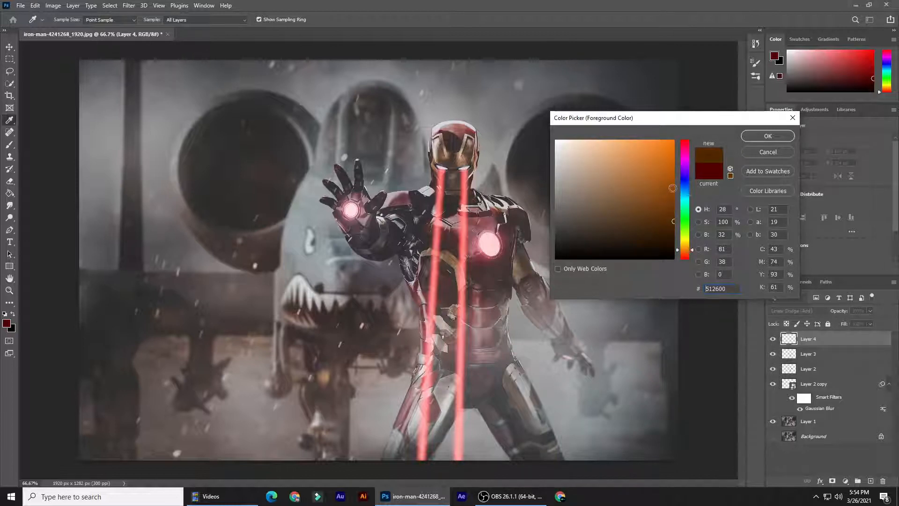
{"action": "left_click", "coordinate": [767, 136]}
{"action": "key", "text": "b"}
{"action": "left_click", "coordinate": [214, 20]}
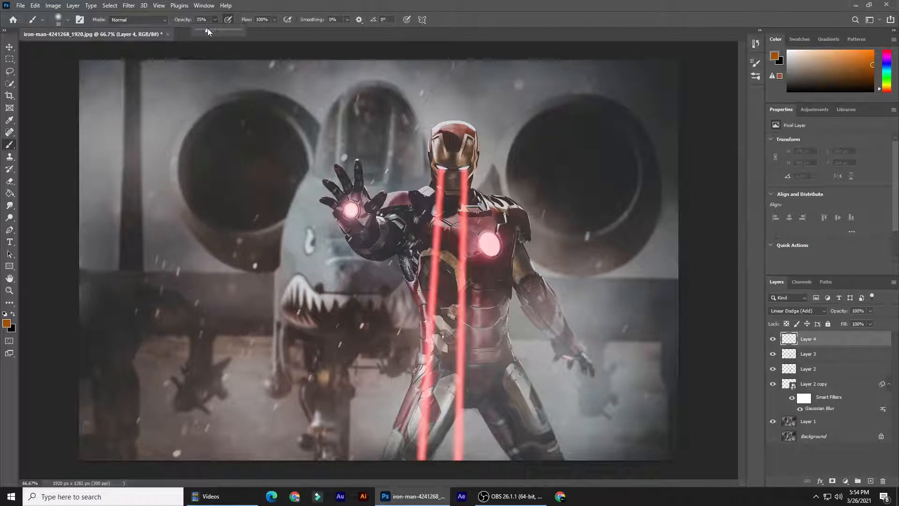
{"action": "left_click", "coordinate": [458, 25]}
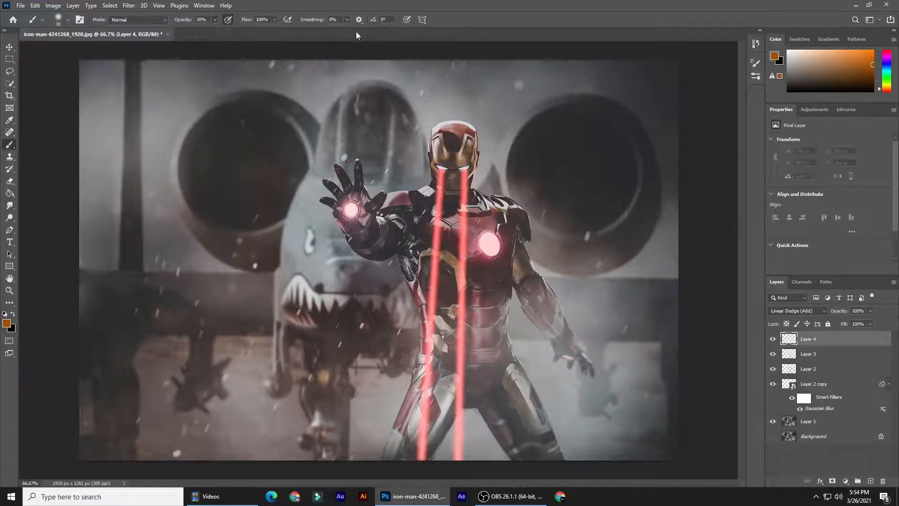
Paint orange over the upper part of both beams, from the eyes down to the neck
{"action": "mouse_move", "coordinate": [440, 168]}
{"action": "left_mouse_down"}
{"action": "mouse_move", "coordinate": [440, 171]}
{"action": "mouse_move", "coordinate": [440, 201]}
{"action": "mouse_move", "coordinate": [440, 170]}
{"action": "mouse_move", "coordinate": [440, 206]}
{"action": "left_mouse_up"}
{"action": "left_click_drag", "start_coordinate": [464, 173], "coordinate": [464, 203]}
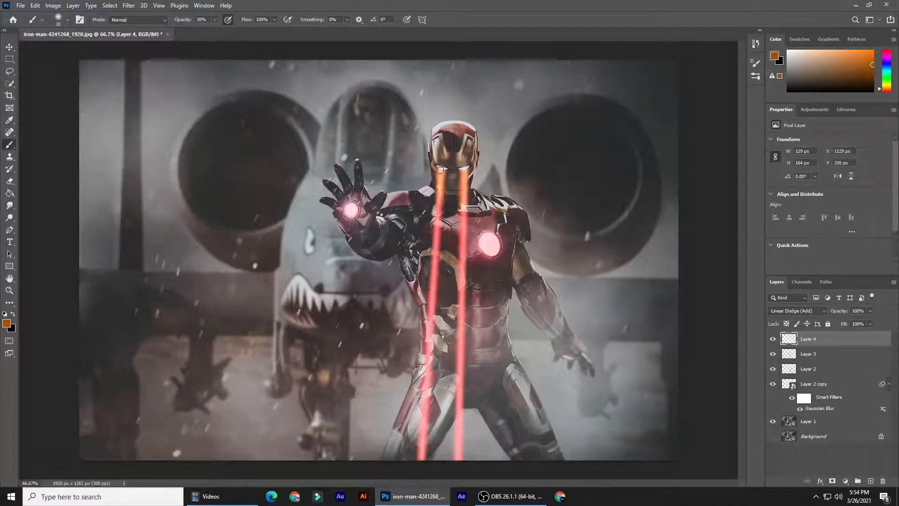
{"action": "left_click_drag", "start_coordinate": [437, 166], "coordinate": [442, 170]}
Dab orange glow on the raised palm light, the chest reactor and the lowered hand, varying the brush size
{"action": "left_click", "coordinate": [350, 210]}
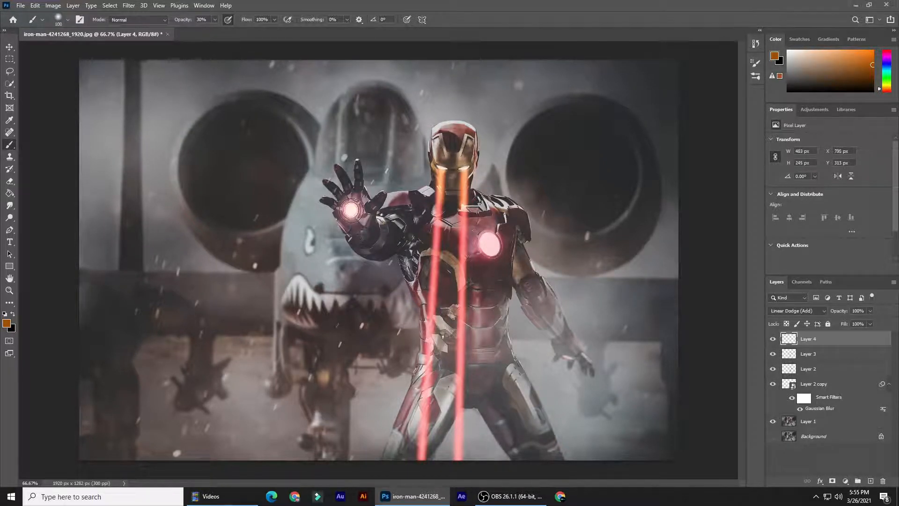
{"action": "left_click", "coordinate": [351, 211]}
{"action": "key", "text": "bracketright"}
{"action": "key", "text": "bracketright"}
{"action": "key", "text": "bracketright"}
{"action": "key", "text": "bracketright"}
{"action": "left_click", "coordinate": [490, 244]}
{"action": "left_click", "coordinate": [571, 359]}
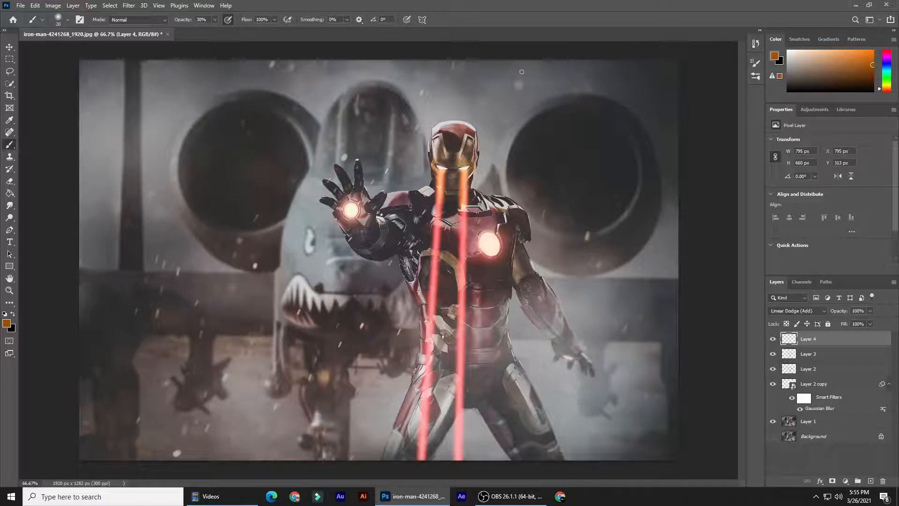
Add another new layer on top and set its blend mode to Linear Dodge (Add)
{"action": "left_click", "coordinate": [870, 481]}
{"action": "left_click", "coordinate": [811, 311]}
{"action": "left_click", "coordinate": [808, 345]}
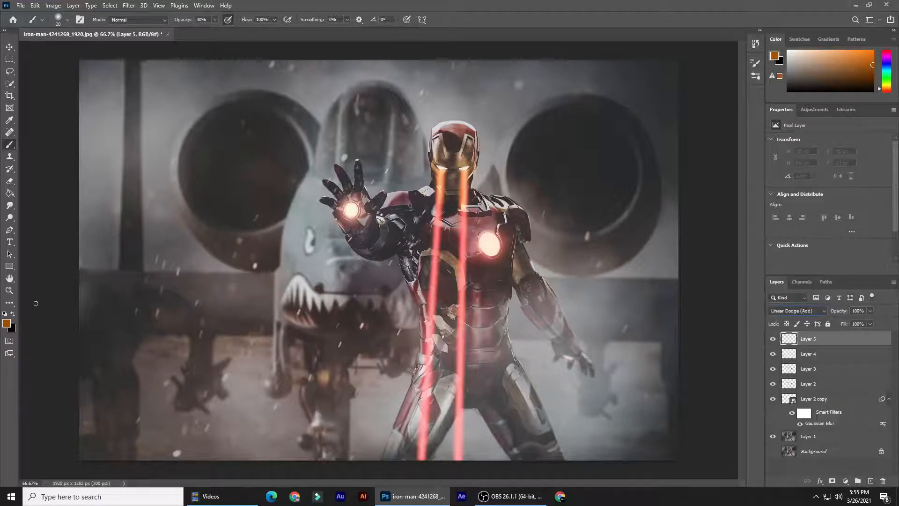
Choose a brighter, more yellowish orange and paint it over the beams just below the eyes with the 20 px brush
{"action": "left_click", "coordinate": [6, 323]}
{"action": "left_click", "coordinate": [674, 165]}
{"action": "left_click_drag", "start_coordinate": [684, 249], "coordinate": [684, 248]}
{"action": "key", "text": "Return"}
{"action": "left_click_drag", "start_coordinate": [464, 171], "coordinate": [466, 168]}
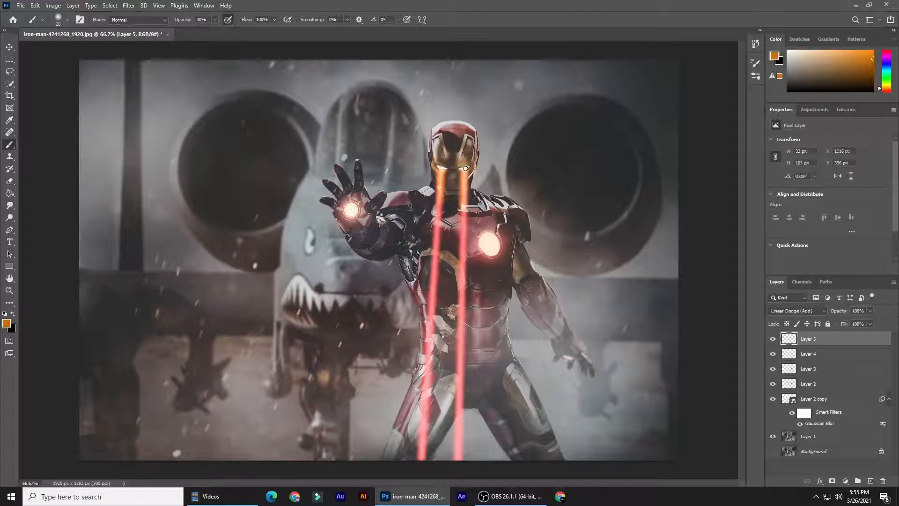
Create a new Linear Dodge (Add) layer above the bright orange paint layer
{"action": "left_click", "coordinate": [870, 480]}
{"action": "left_click", "coordinate": [811, 311]}
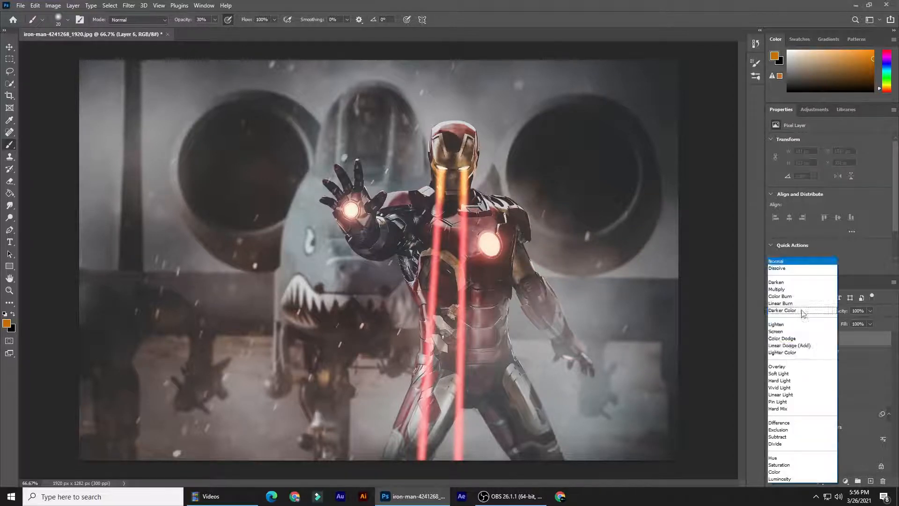
{"action": "left_click", "coordinate": [801, 348]}
Set the foreground colour to a bright red-orange and lower the brush opacity to 9%
{"action": "left_click", "coordinate": [6, 322]}
{"action": "left_click_drag", "start_coordinate": [687, 257], "coordinate": [685, 255]}
{"action": "left_click_drag", "start_coordinate": [673, 145], "coordinate": [673, 154]}
{"action": "left_click", "coordinate": [771, 137]}
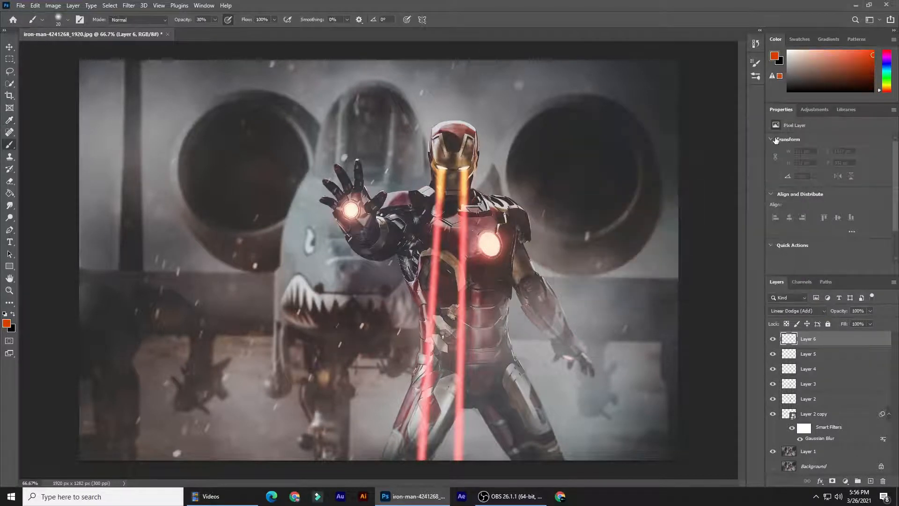
{"action": "left_click_drag", "start_coordinate": [209, 29], "coordinate": [206, 29]}
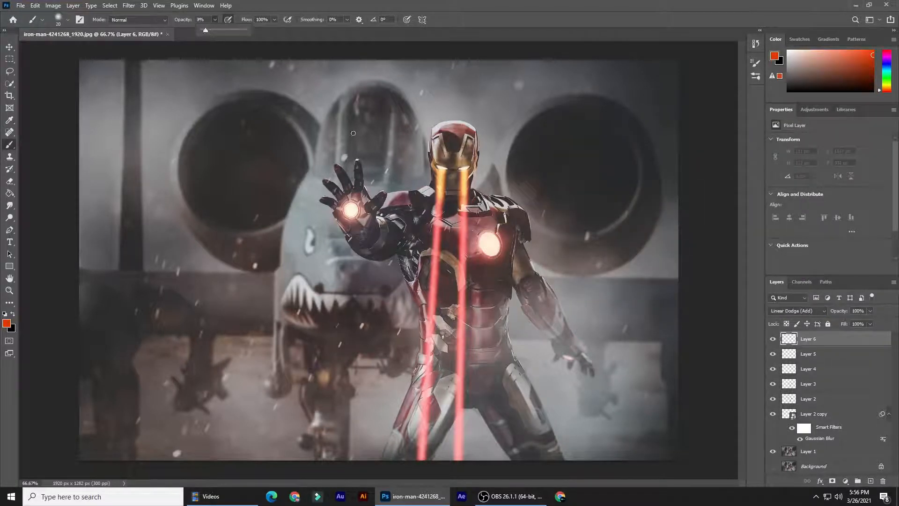
Paint a faint red-orange glow along both beams down to the image's lower edge with a 50 px brush
{"action": "key", "text": "bracketleft"}
{"action": "key", "text": "bracketleft"}
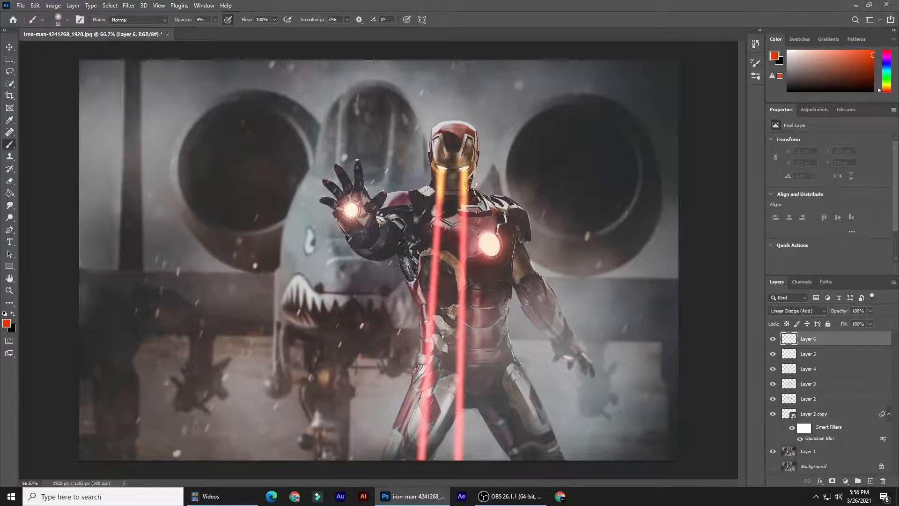
{"action": "left_click_drag", "start_coordinate": [463, 209], "coordinate": [456, 443]}
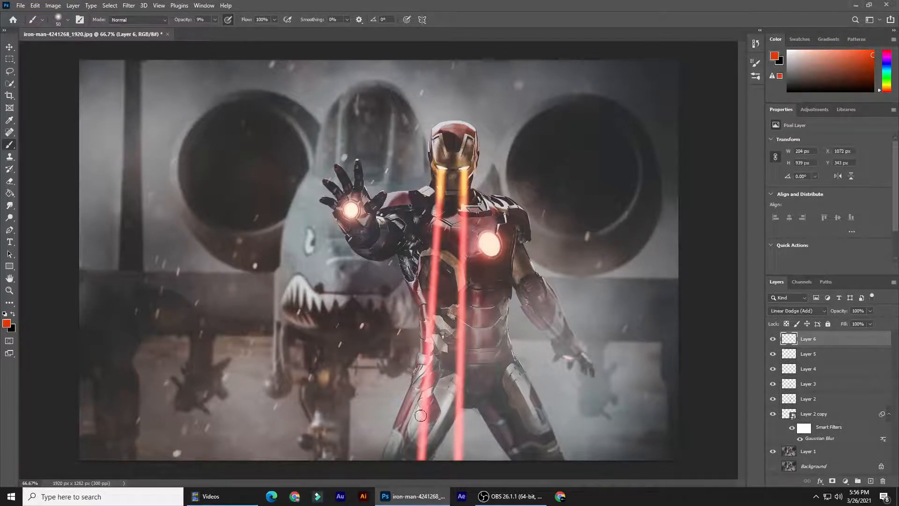
{"action": "left_click_drag", "start_coordinate": [420, 415], "coordinate": [425, 427]}
Add a Curves adjustment layer, pull the RGB midtones down slightly to darken the image, and compare before and after
{"action": "left_click", "coordinate": [845, 480]}
{"action": "left_click", "coordinate": [849, 358]}
{"action": "mouse_move", "coordinate": [827, 218]}
{"action": "left_mouse_down"}
{"action": "mouse_move", "coordinate": [826, 208]}
{"action": "mouse_move", "coordinate": [828, 225]}
{"action": "left_mouse_up"}
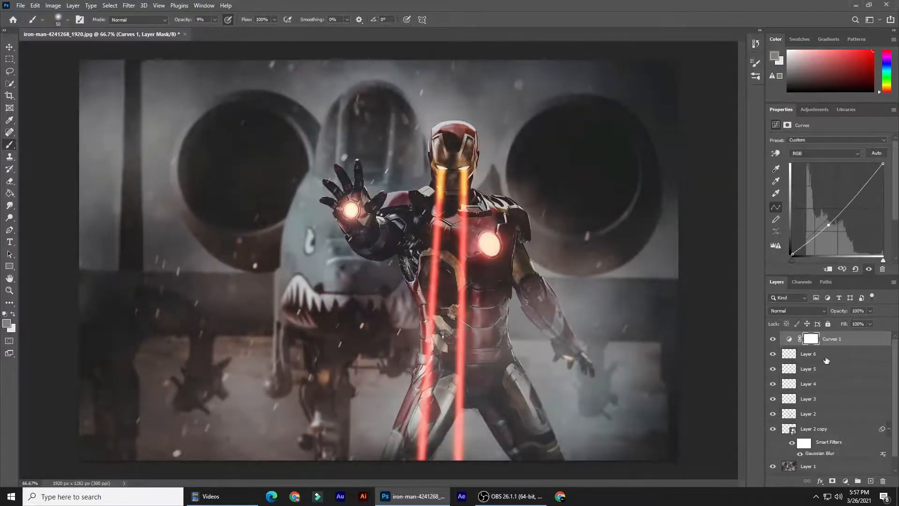
{"action": "left_click", "coordinate": [773, 339]}
{"action": "left_click", "coordinate": [772, 339]}
Add a new layer above the Curves adjustment and set its blend mode to Linear Dodge (Add)
{"action": "left_click", "coordinate": [872, 480]}
{"action": "left_click", "coordinate": [815, 310]}
{"action": "left_click", "coordinate": [814, 347]}
Set the foreground colour to dark red 5f0101 and paint a soft glow along the beams over the chest
{"action": "left_click", "coordinate": [6, 323]}
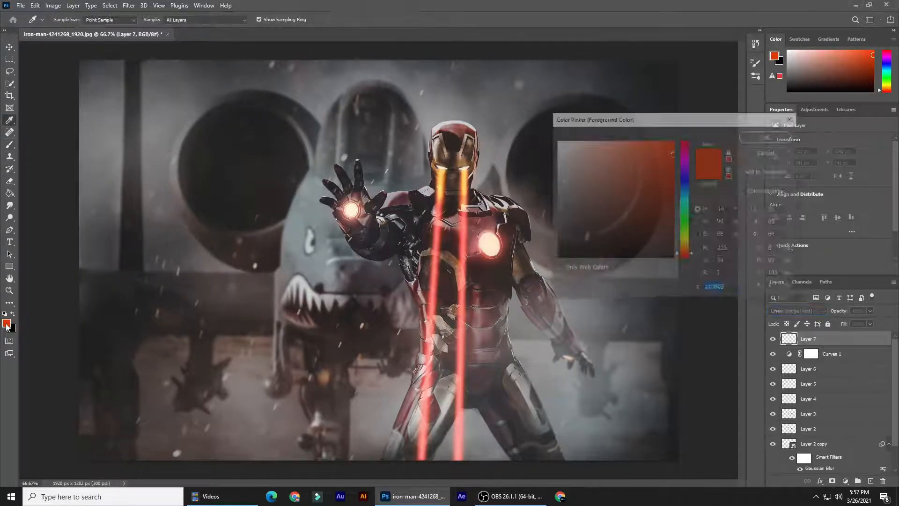
{"action": "type", "text": "4c0101"}
{"action": "left_click", "coordinate": [757, 137]}
{"action": "key", "text": "b"}
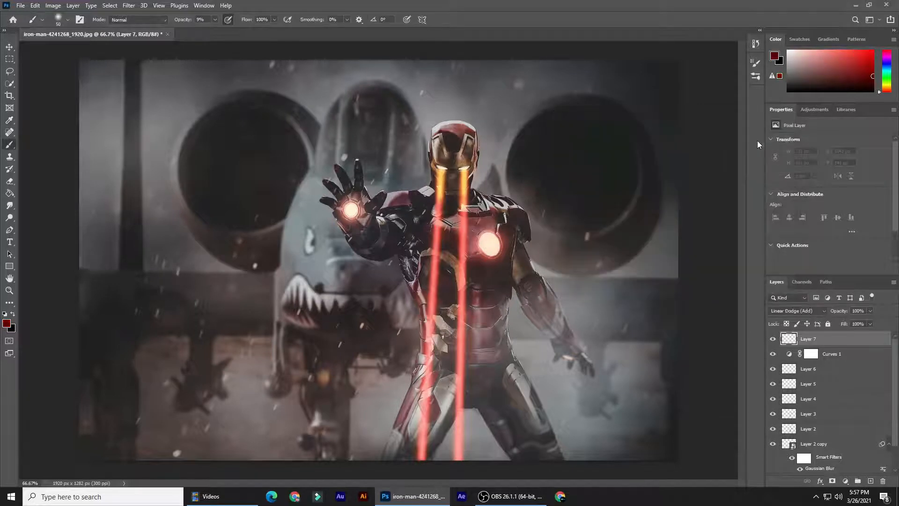
{"action": "left_click_drag", "start_coordinate": [469, 203], "coordinate": [461, 272]}
Add a new Linear Dodge (Add) layer on top and set the foreground colour to a dark red-orange
{"action": "left_click", "coordinate": [870, 481]}
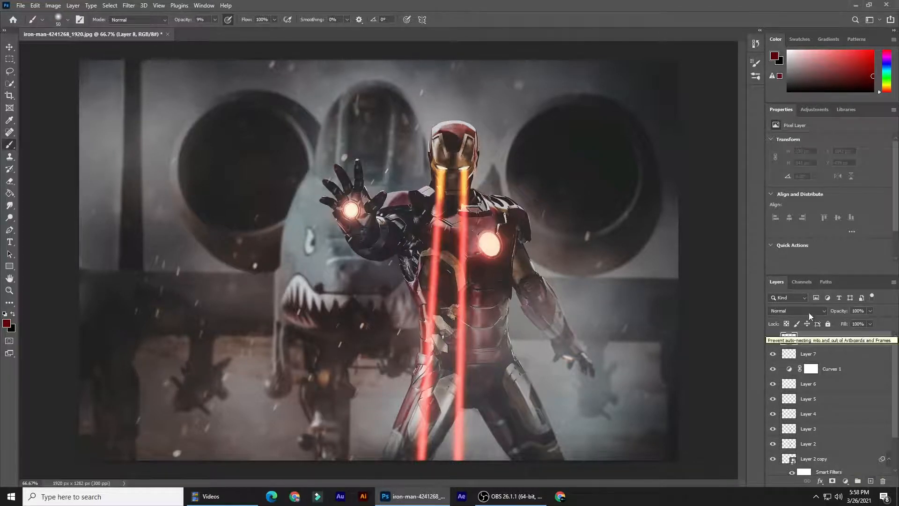
{"action": "left_click", "coordinate": [808, 310]}
{"action": "left_click", "coordinate": [801, 348]}
{"action": "left_click", "coordinate": [7, 322]}
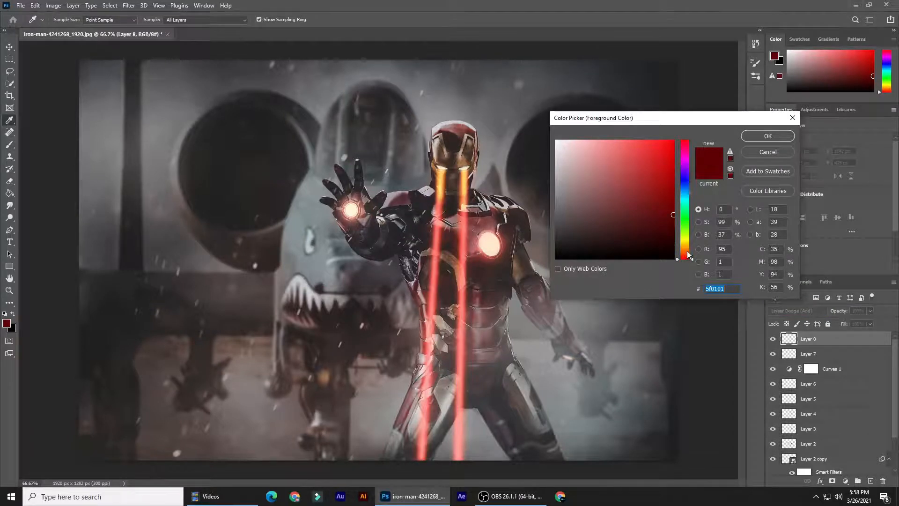
{"action": "left_click_drag", "start_coordinate": [687, 255], "coordinate": [686, 253]}
{"action": "left_click", "coordinate": [670, 182]}
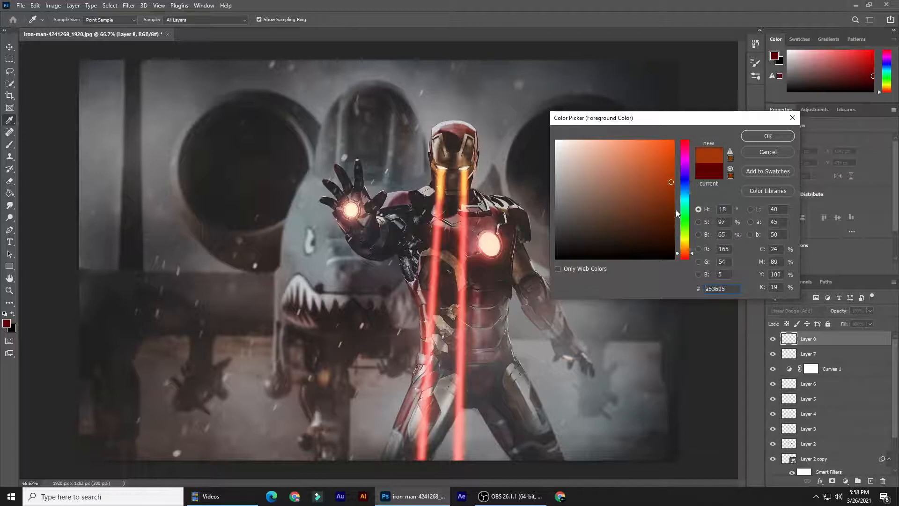
{"action": "left_click", "coordinate": [756, 135]}
{"action": "key", "text": "b"}
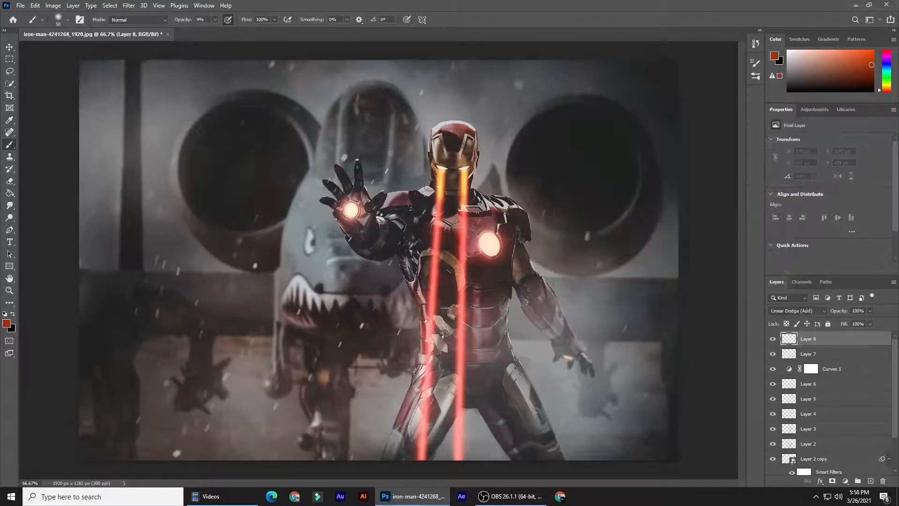
Paint a red-orange glow around both eyes with a 30 px brush at 27% opacity
{"action": "scroll", "coordinate": [439, 171], "scroll_direction": "up", "scroll_amount": 4}
{"action": "key", "text": "bracketleft"}
{"action": "key", "text": "bracketleft"}
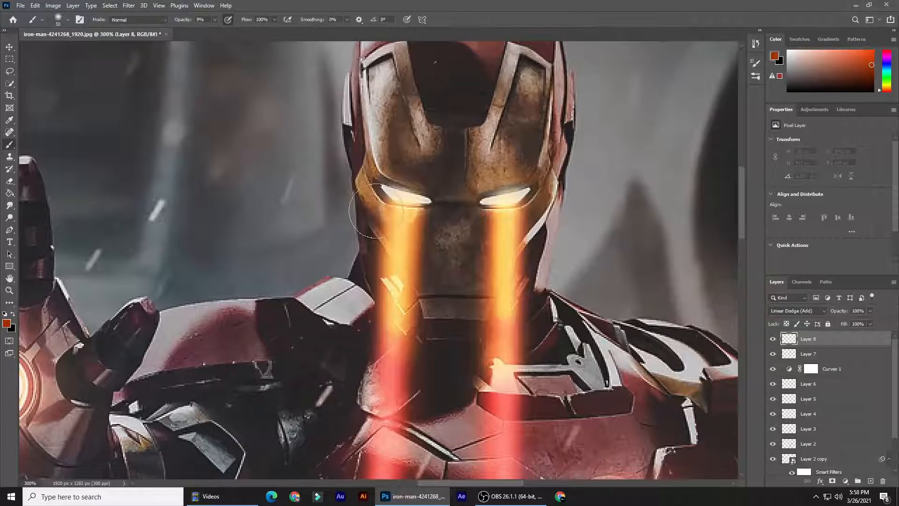
{"action": "left_click", "coordinate": [214, 19]}
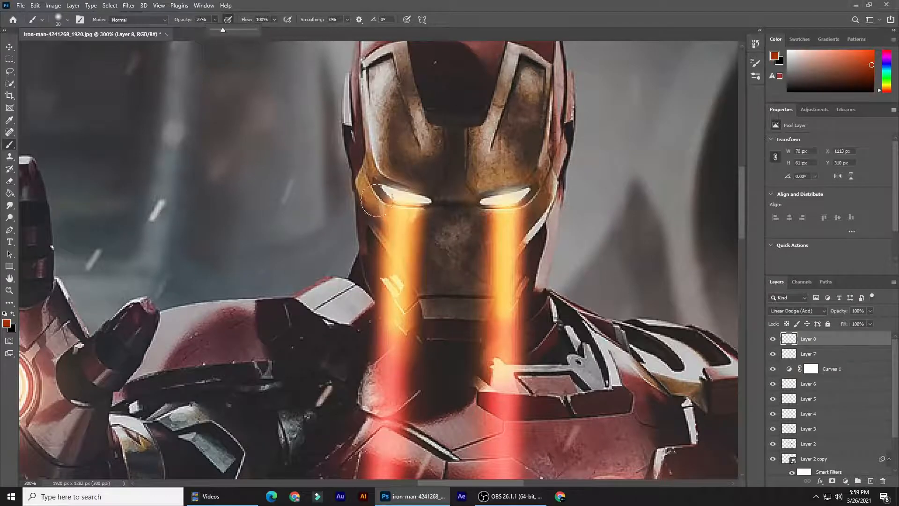
{"action": "mouse_move", "coordinate": [376, 196]}
{"action": "left_mouse_down"}
{"action": "mouse_move", "coordinate": [390, 174]}
{"action": "mouse_move", "coordinate": [417, 201]}
{"action": "mouse_move", "coordinate": [392, 204]}
{"action": "mouse_move", "coordinate": [424, 209]}
{"action": "left_mouse_up"}
{"action": "mouse_move", "coordinate": [497, 195]}
{"action": "left_mouse_down"}
{"action": "mouse_move", "coordinate": [527, 183]}
{"action": "mouse_move", "coordinate": [535, 195]}
{"action": "mouse_move", "coordinate": [487, 211]}
{"action": "mouse_move", "coordinate": [498, 210]}
{"action": "mouse_move", "coordinate": [544, 181]}
{"action": "mouse_move", "coordinate": [530, 185]}
{"action": "mouse_move", "coordinate": [514, 227]}
{"action": "mouse_move", "coordinate": [477, 200]}
{"action": "mouse_move", "coordinate": [395, 206]}
{"action": "left_mouse_up"}
Sample a dark tone from the neck area and brush it over the raised palm light and chest reactor
{"action": "scroll", "coordinate": [395, 207], "scroll_direction": "down", "scroll_amount": 3}
{"action": "left_click", "coordinate": [406, 314], "text": "alt"}
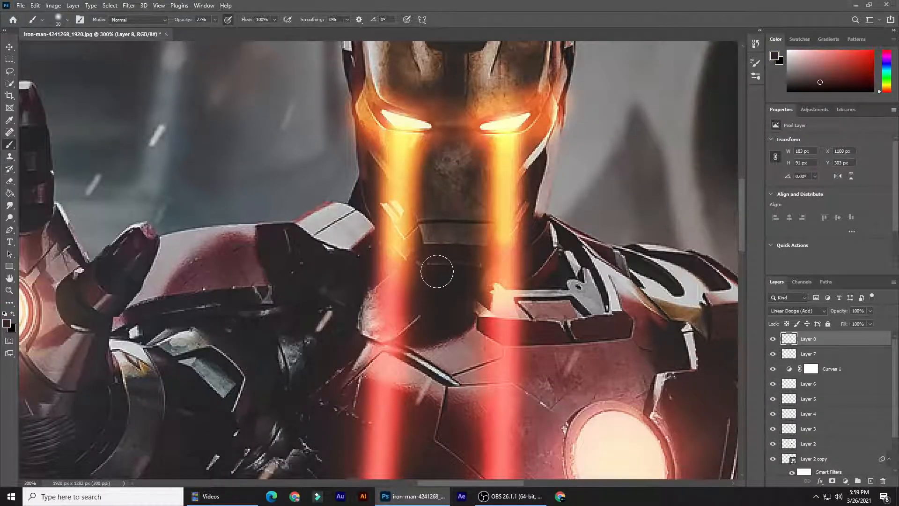
{"action": "key", "text": "z"}
{"action": "left_click", "coordinate": [440, 274], "text": "alt"}
{"action": "left_click", "coordinate": [10, 145]}
{"action": "mouse_move", "coordinate": [140, 292]}
{"action": "left_mouse_down"}
{"action": "mouse_move", "coordinate": [138, 312]}
{"action": "mouse_move", "coordinate": [142, 274]}
{"action": "mouse_move", "coordinate": [160, 314]}
{"action": "left_mouse_up"}
{"action": "mouse_move", "coordinate": [547, 413]}
{"action": "left_mouse_down"}
{"action": "mouse_move", "coordinate": [563, 382]}
{"action": "mouse_move", "coordinate": [571, 400]}
{"action": "mouse_move", "coordinate": [557, 375]}
{"action": "left_mouse_up"}
{"action": "key", "text": "ctrl+0"}
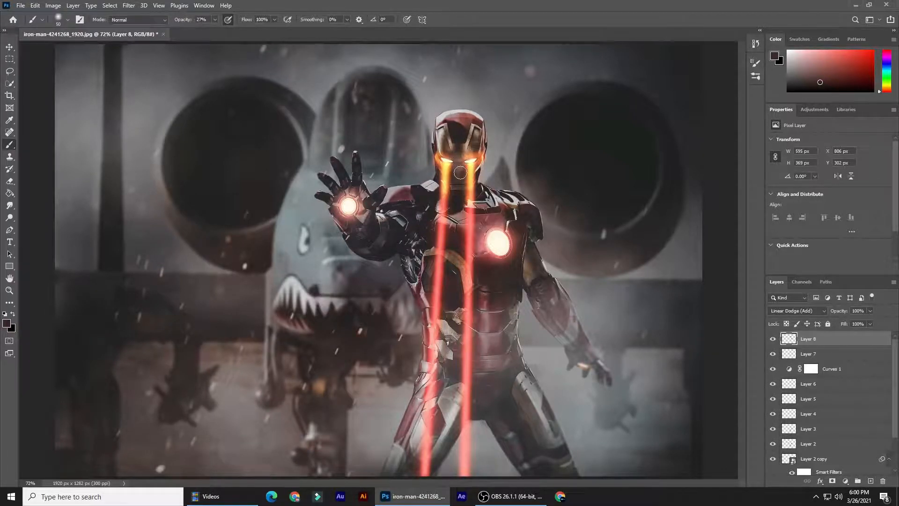
Add a new Linear Dodge (Add) layer on top and set the foreground colour to orange da6c00
{"action": "left_click", "coordinate": [870, 480]}
{"action": "left_click", "coordinate": [801, 309]}
{"action": "left_click", "coordinate": [796, 463]}
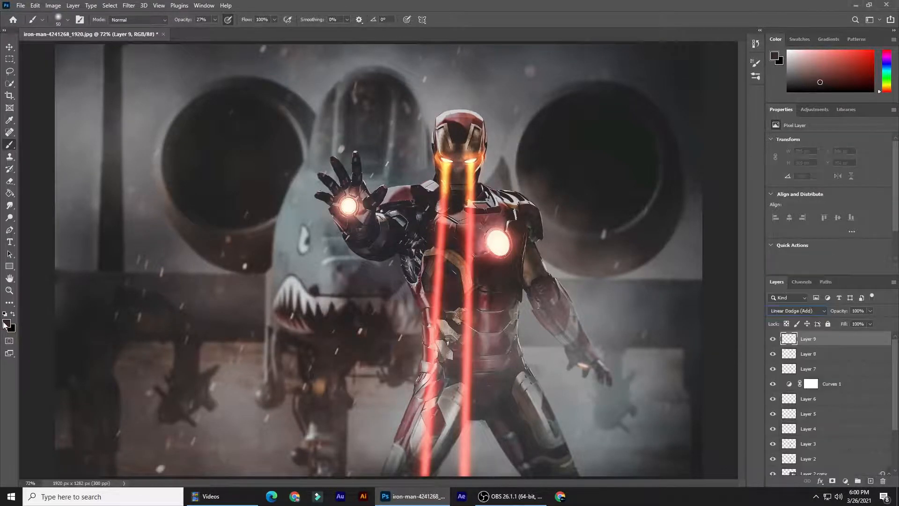
{"action": "left_click", "coordinate": [6, 323]}
{"action": "left_click", "coordinate": [684, 249]}
{"action": "left_click_drag", "start_coordinate": [671, 160], "coordinate": [675, 157]}
{"action": "left_click", "coordinate": [768, 135]}
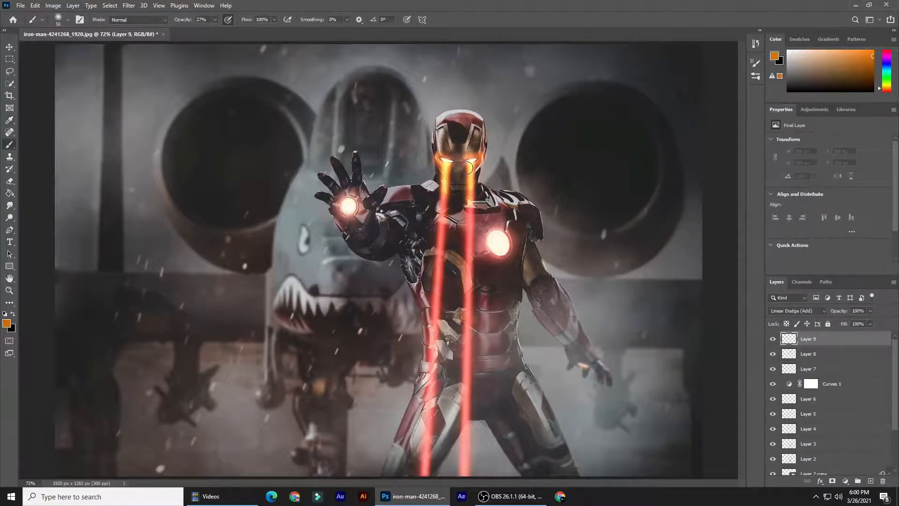
Dab orange glow on both eyes, the chest reactor and the raised palm light, enlarging the brush to 80 px
{"action": "left_click_drag", "start_coordinate": [440, 161], "coordinate": [442, 162]}
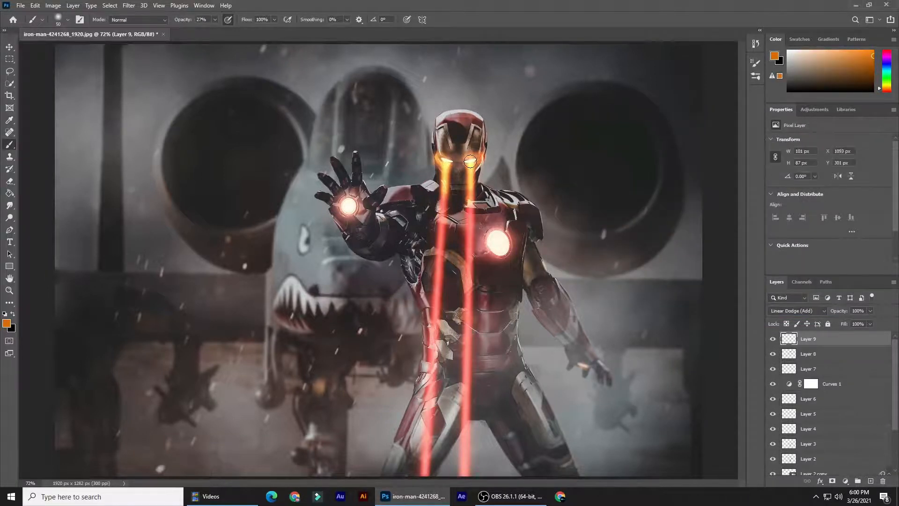
{"action": "left_click", "coordinate": [469, 162]}
{"action": "left_click", "coordinate": [442, 159]}
{"action": "left_click", "coordinate": [472, 162]}
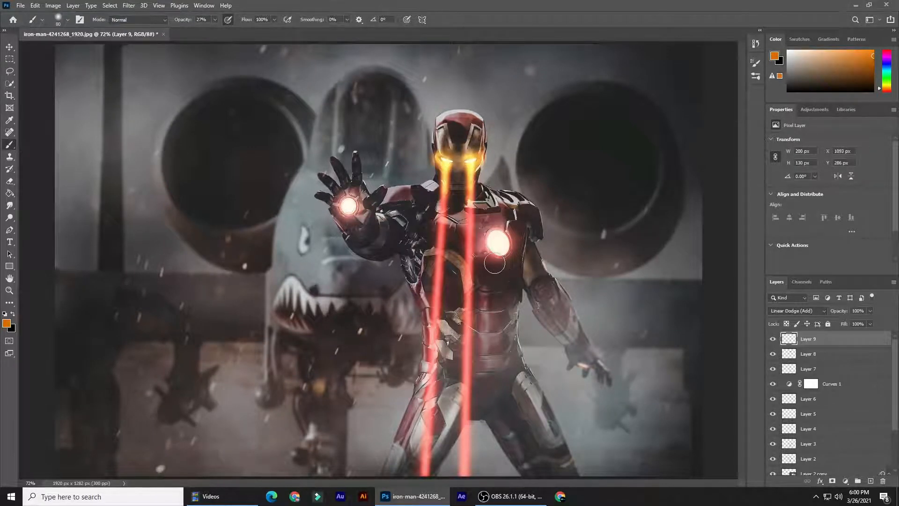
{"action": "left_click", "coordinate": [497, 242]}
{"action": "left_click", "coordinate": [348, 206]}
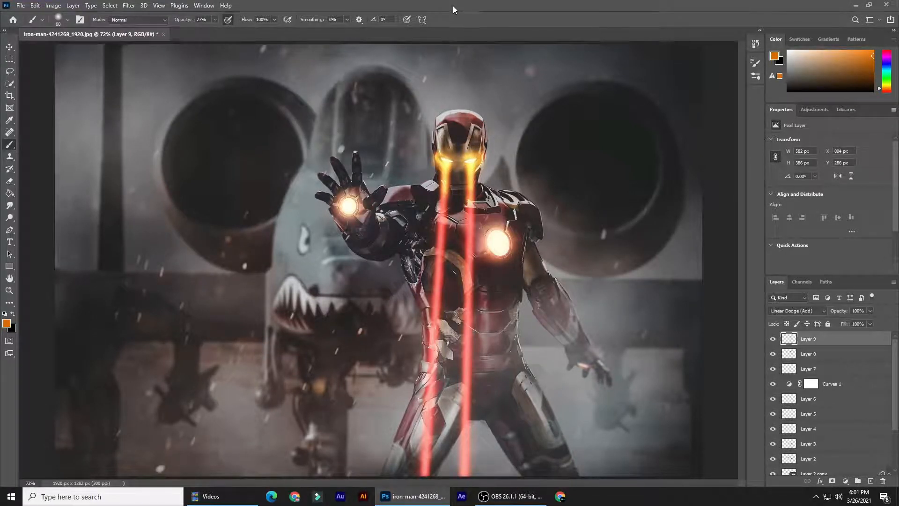
On Layer 8, set the foreground colour to red-orange da3300 and brush a glow over both eyes
{"action": "left_click", "coordinate": [813, 354]}
{"action": "left_click", "coordinate": [6, 323]}
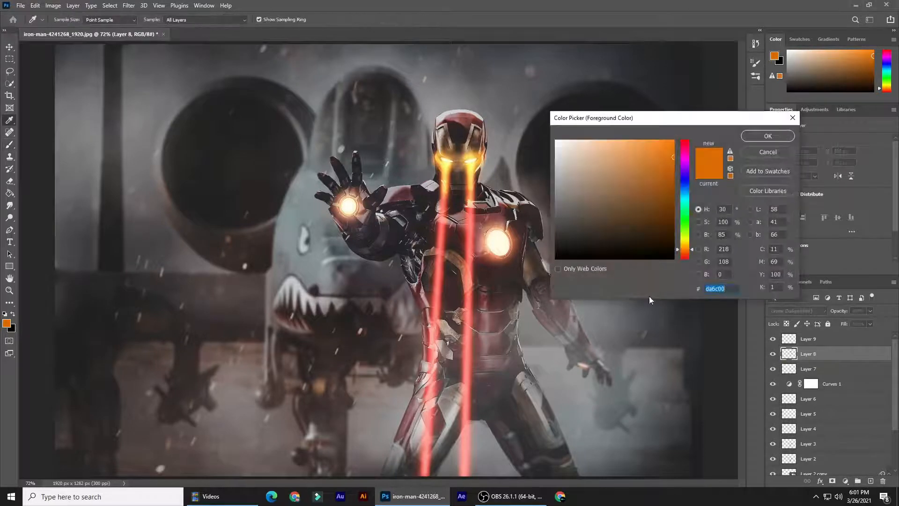
{"action": "left_click", "coordinate": [685, 254]}
{"action": "left_click", "coordinate": [768, 135]}
{"action": "key", "text": "z"}
{"action": "triple_click", "coordinate": [467, 156]}
{"action": "key", "text": "b"}
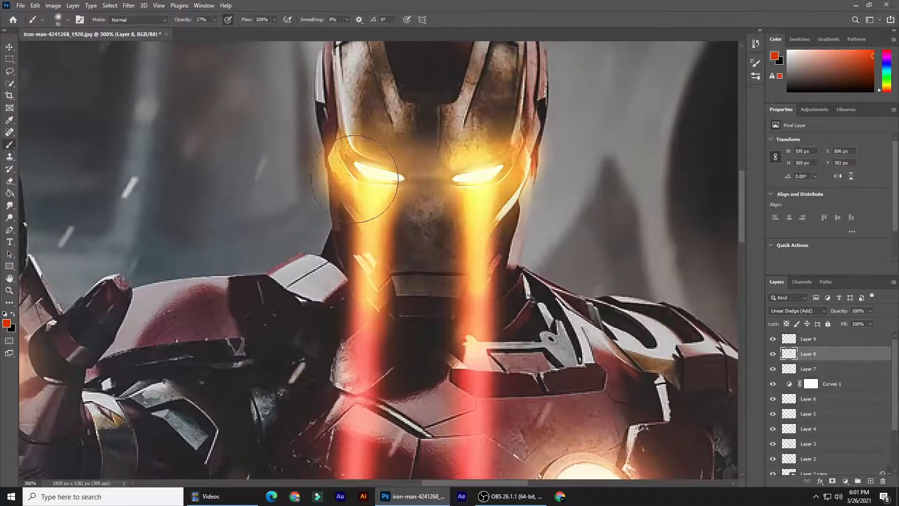
{"action": "mouse_move", "coordinate": [359, 149]}
{"action": "left_mouse_down"}
{"action": "mouse_move", "coordinate": [478, 157]}
{"action": "mouse_move", "coordinate": [389, 179]}
{"action": "mouse_move", "coordinate": [487, 194]}
{"action": "mouse_move", "coordinate": [491, 220]}
{"action": "left_mouse_up"}
{"action": "key", "text": "ctrl+1"}
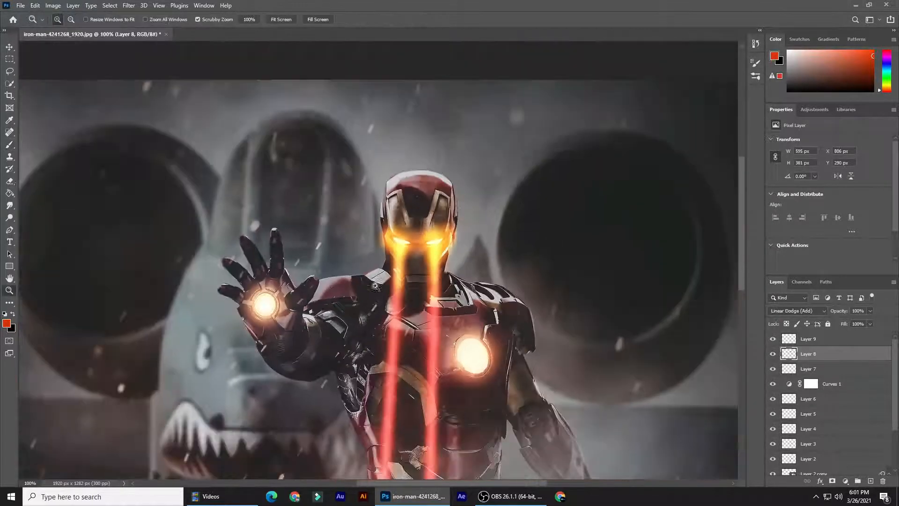
Dab red-orange glow on the raised palm light and chest reactor, enlarging the brush to 150 px
{"action": "left_click", "coordinate": [263, 305]}
{"action": "key", "text": "bracketright"}
{"action": "key", "text": "bracketright"}
{"action": "key", "text": "bracketright"}
{"action": "left_click", "coordinate": [265, 305]}
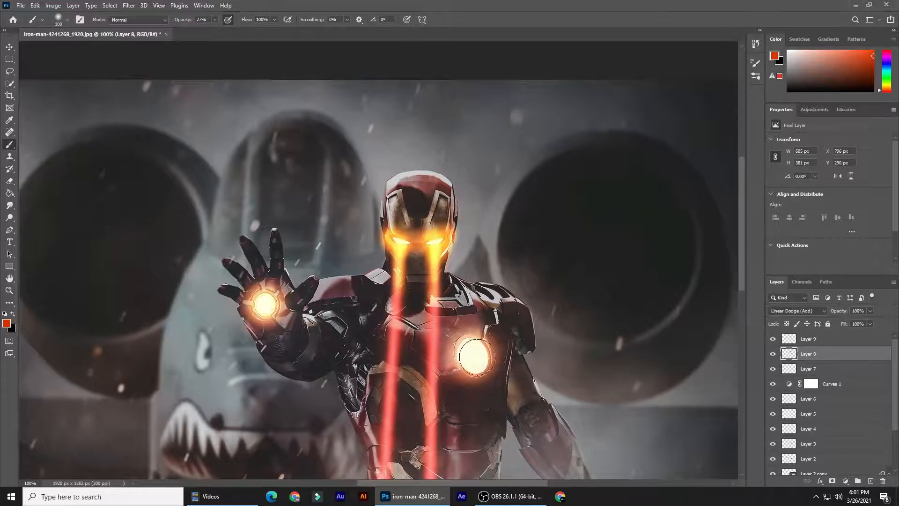
{"action": "left_click", "coordinate": [472, 355]}
{"action": "key", "text": "v"}
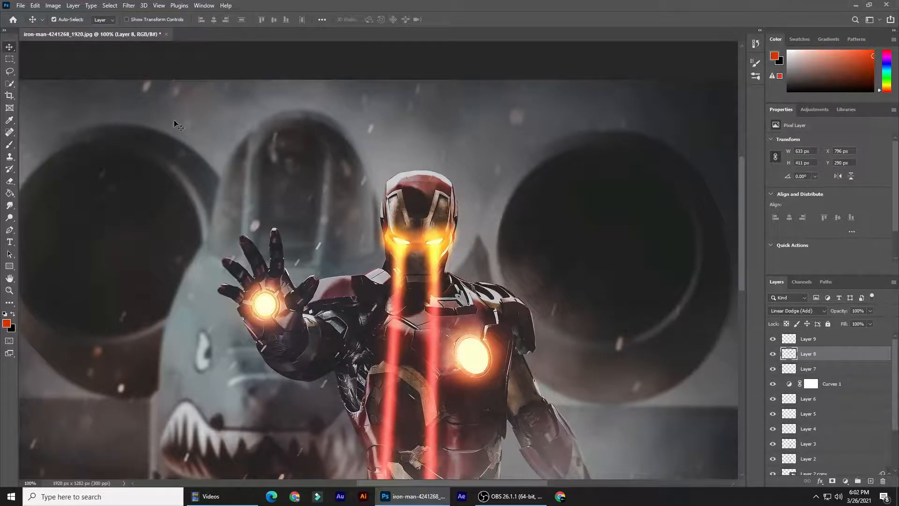
Add a new Linear Dodge (Add) layer on top, shift the foreground slightly towards red and lower the brush opacity to 16%
{"action": "key", "text": "b"}
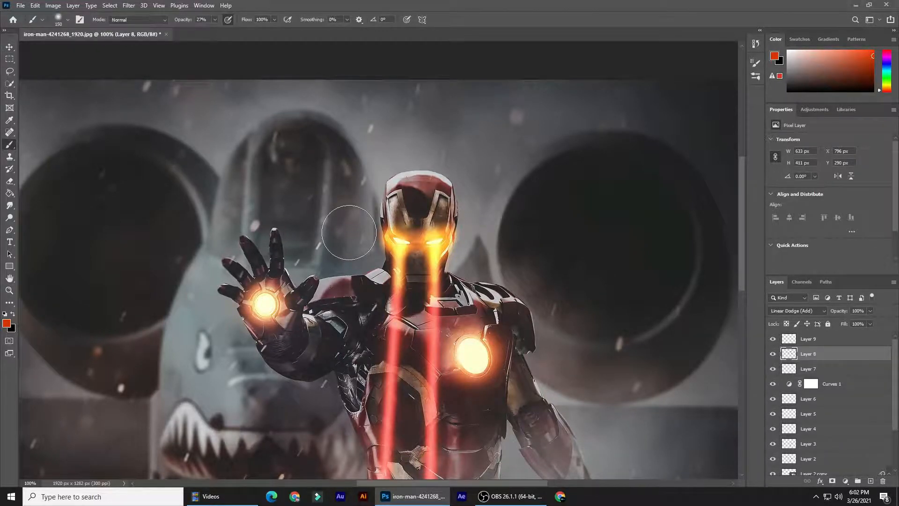
{"action": "left_click", "coordinate": [870, 481]}
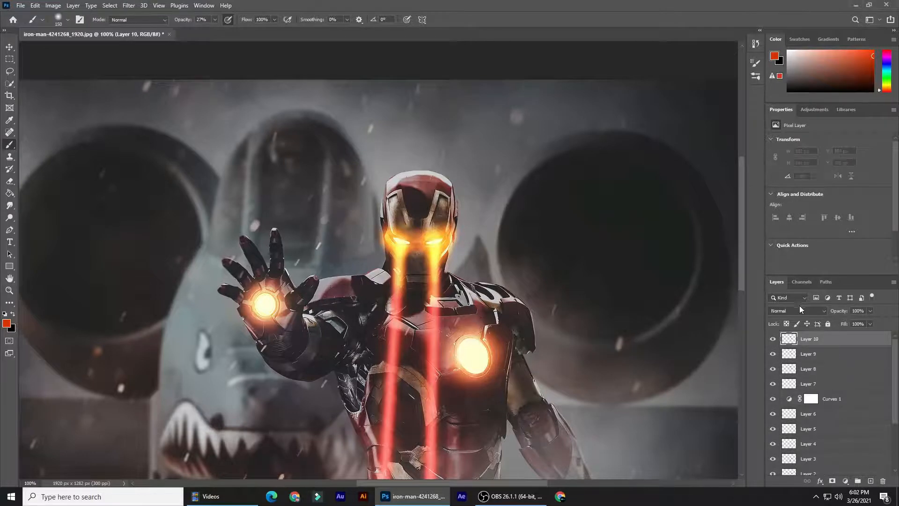
{"action": "left_click", "coordinate": [798, 311]}
{"action": "left_click", "coordinate": [806, 346]}
{"action": "left_click", "coordinate": [6, 323]}
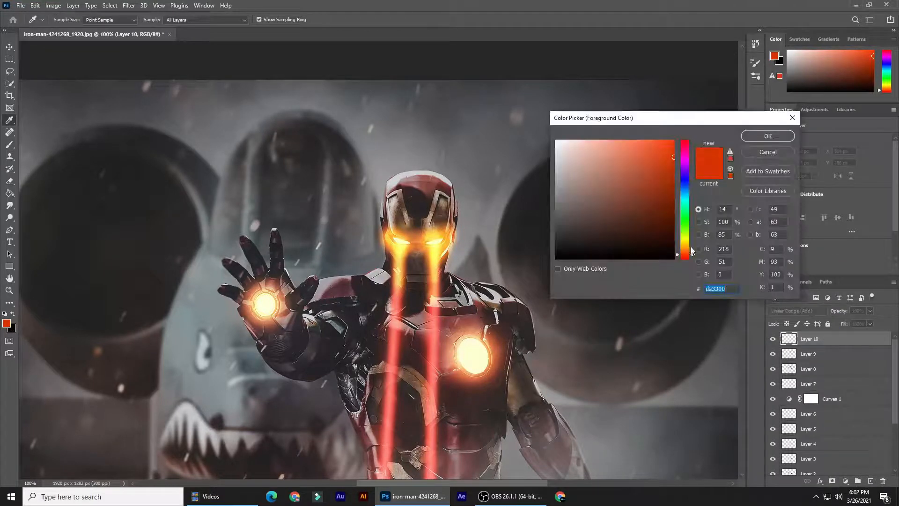
{"action": "left_click_drag", "start_coordinate": [690, 251], "coordinate": [690, 254]}
{"action": "left_click", "coordinate": [767, 135]}
{"action": "left_click_drag", "start_coordinate": [214, 19], "coordinate": [210, 31]}
Brush a soft red glow around the raised hand and across the chest, reducing the brush to 50 px
{"action": "left_click", "coordinate": [265, 305]}
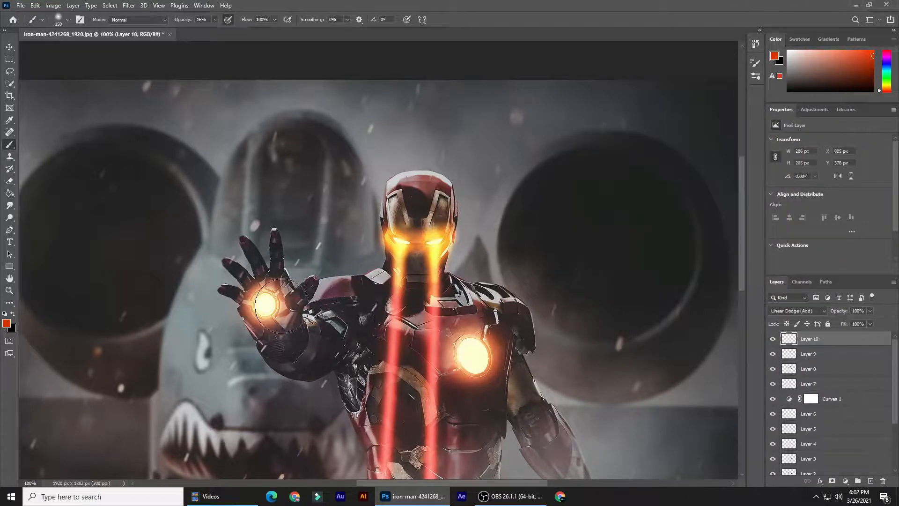
{"action": "key", "text": "["}
{"action": "key", "text": "["}
{"action": "key", "text": "["}
{"action": "key", "text": "["}
{"action": "key", "text": "["}
{"action": "key", "text": "["}
{"action": "key", "text": "["}
{"action": "mouse_move", "coordinate": [233, 291]}
{"action": "left_mouse_down"}
{"action": "mouse_move", "coordinate": [302, 312]}
{"action": "mouse_move", "coordinate": [390, 269]}
{"action": "mouse_move", "coordinate": [443, 294]}
{"action": "mouse_move", "coordinate": [472, 395]}
{"action": "mouse_move", "coordinate": [446, 413]}
{"action": "left_mouse_up"}
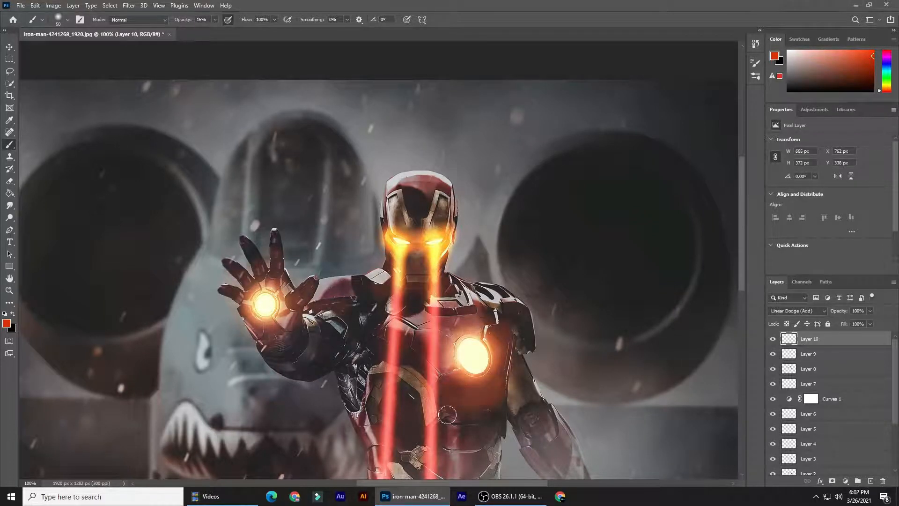
Brush the soft red glow down the torso, waist and thigh along the beams with 125 px and 80 px brushes
{"action": "scroll", "coordinate": [449, 397], "scroll_direction": "down", "scroll_amount": 4}
{"action": "key", "text": "]"}
{"action": "key", "text": "]"}
{"action": "key", "text": "]"}
{"action": "key", "text": "]"}
{"action": "key", "text": "]"}
{"action": "key", "text": "]"}
{"action": "mouse_move", "coordinate": [402, 102]}
{"action": "left_mouse_down"}
{"action": "mouse_move", "coordinate": [419, 237]}
{"action": "mouse_move", "coordinate": [410, 242]}
{"action": "mouse_move", "coordinate": [473, 226]}
{"action": "left_mouse_up"}
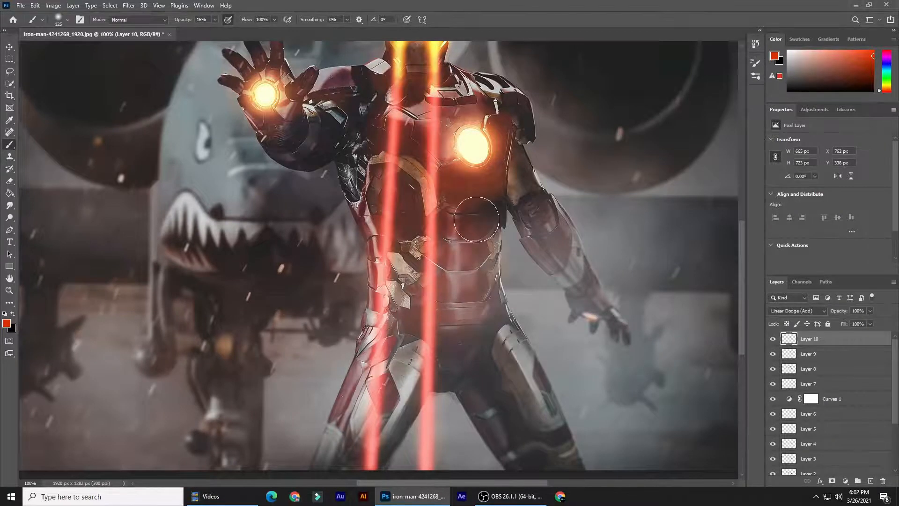
{"action": "scroll", "coordinate": [473, 225], "scroll_direction": "down", "scroll_amount": 3}
{"action": "key", "text": "["}
{"action": "key", "text": "["}
{"action": "key", "text": "["}
{"action": "mouse_move", "coordinate": [384, 233]}
{"action": "left_mouse_down"}
{"action": "mouse_move", "coordinate": [423, 236]}
{"action": "mouse_move", "coordinate": [442, 259]}
{"action": "mouse_move", "coordinate": [393, 197]}
{"action": "left_mouse_up"}
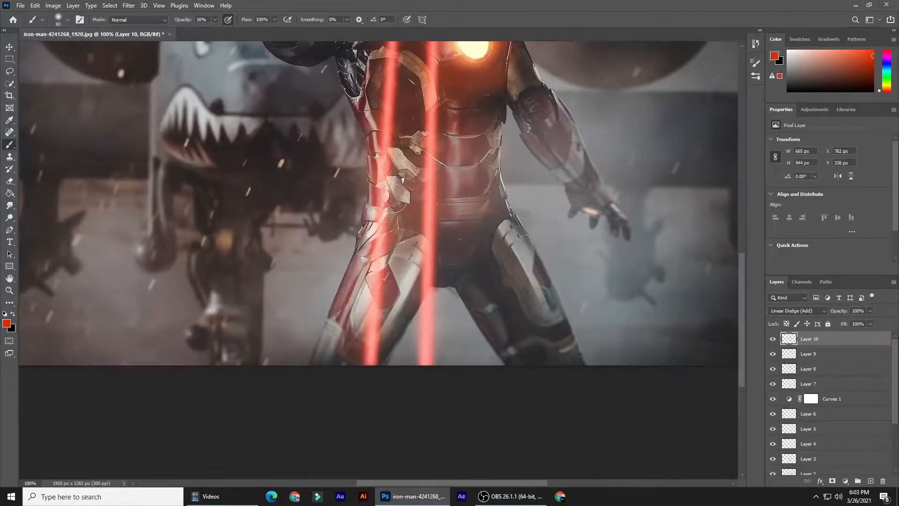
Add another Linear Dodge (Add) layer on top and set the foreground colour to a dark red-brown
{"action": "scroll", "coordinate": [709, 331], "scroll_direction": "up", "scroll_amount": 3}
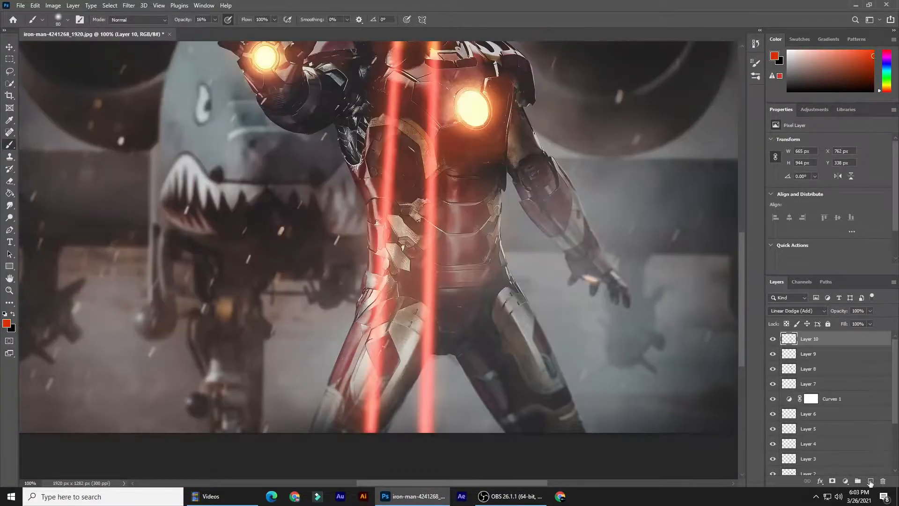
{"action": "left_click", "coordinate": [869, 481]}
{"action": "left_click", "coordinate": [797, 310]}
{"action": "left_click", "coordinate": [793, 345]}
{"action": "left_click", "coordinate": [774, 56]}
{"action": "left_click_drag", "start_coordinate": [671, 223], "coordinate": [674, 205]}
{"action": "left_click", "coordinate": [768, 136]}
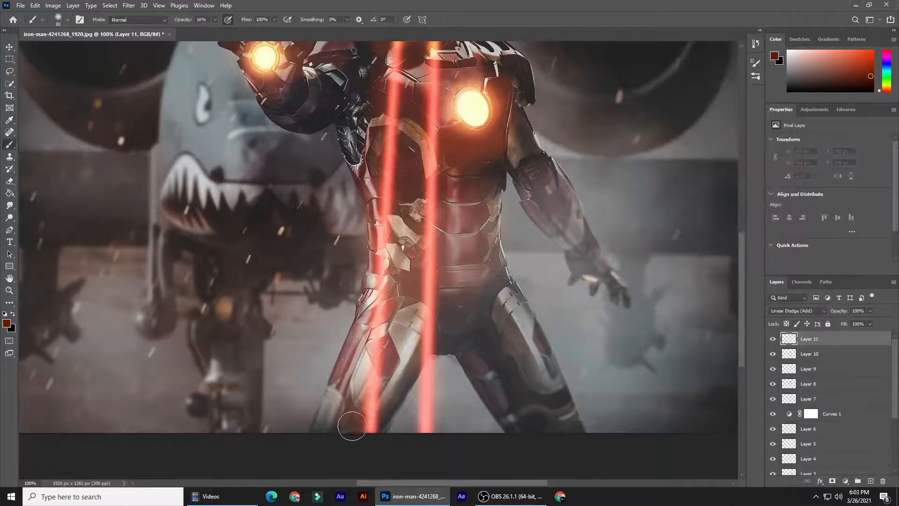
Brush the dark red glow over the legs, and at 36% opacity over the raised palm light and chest reactor
{"action": "mouse_move", "coordinate": [351, 425]}
{"action": "left_mouse_down"}
{"action": "mouse_move", "coordinate": [357, 393]}
{"action": "mouse_move", "coordinate": [340, 413]}
{"action": "mouse_move", "coordinate": [367, 409]}
{"action": "mouse_move", "coordinate": [355, 432]}
{"action": "mouse_move", "coordinate": [360, 408]}
{"action": "mouse_move", "coordinate": [336, 417]}
{"action": "mouse_move", "coordinate": [371, 428]}
{"action": "mouse_move", "coordinate": [352, 413]}
{"action": "mouse_move", "coordinate": [407, 423]}
{"action": "mouse_move", "coordinate": [408, 404]}
{"action": "mouse_move", "coordinate": [451, 430]}
{"action": "mouse_move", "coordinate": [460, 421]}
{"action": "mouse_move", "coordinate": [405, 399]}
{"action": "mouse_move", "coordinate": [377, 368]}
{"action": "left_mouse_up"}
{"action": "left_click", "coordinate": [214, 20]}
{"action": "scroll", "coordinate": [406, 364], "scroll_direction": "up", "scroll_amount": 5}
{"action": "key", "text": "bracketright"}
{"action": "key", "text": "bracketright"}
{"action": "key", "text": "bracketright"}
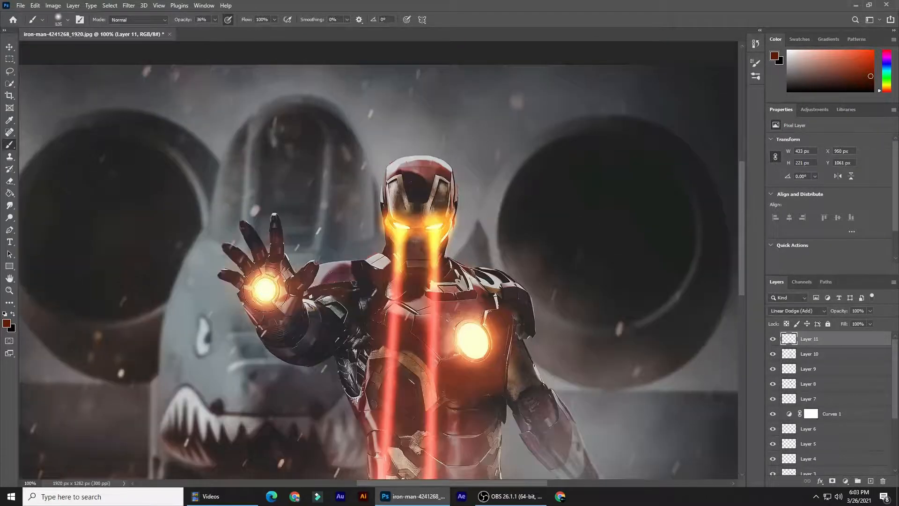
{"action": "left_click_drag", "start_coordinate": [263, 281], "coordinate": [260, 292]}
{"action": "left_click", "coordinate": [260, 292]}
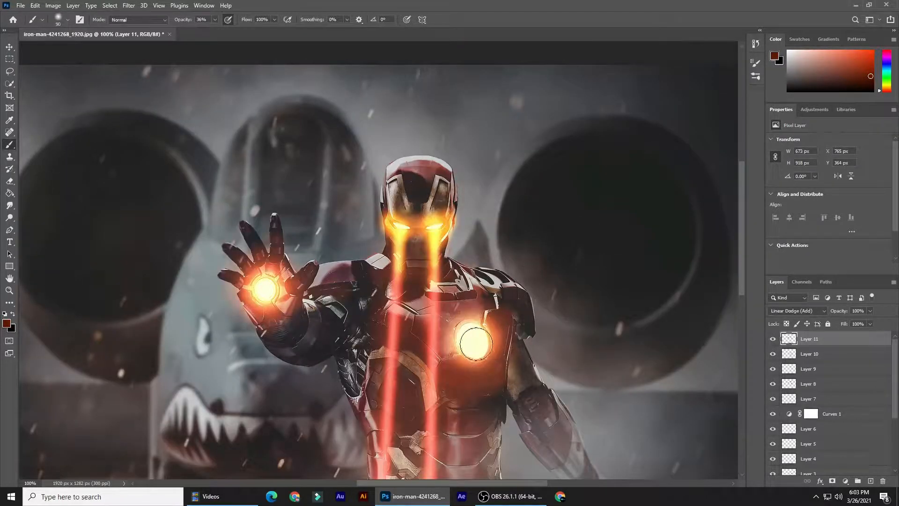
{"action": "key", "text": "bracketright"}
{"action": "key", "text": "bracketright"}
{"action": "key", "text": "bracketright"}
{"action": "left_click", "coordinate": [471, 338]}
Brush the dark red glow over both eyes and the nose area with a 50 px brush
{"action": "key", "text": "bracketleft"}
{"action": "key", "text": "bracketleft"}
{"action": "key", "text": "bracketleft"}
{"action": "key", "text": "bracketleft"}
{"action": "key", "text": "bracketleft"}
{"action": "key", "text": "bracketleft"}
{"action": "key", "text": "bracketleft"}
{"action": "key", "text": "bracketleft"}
{"action": "key", "text": "bracketleft"}
{"action": "left_click_drag", "start_coordinate": [440, 220], "coordinate": [421, 233]}
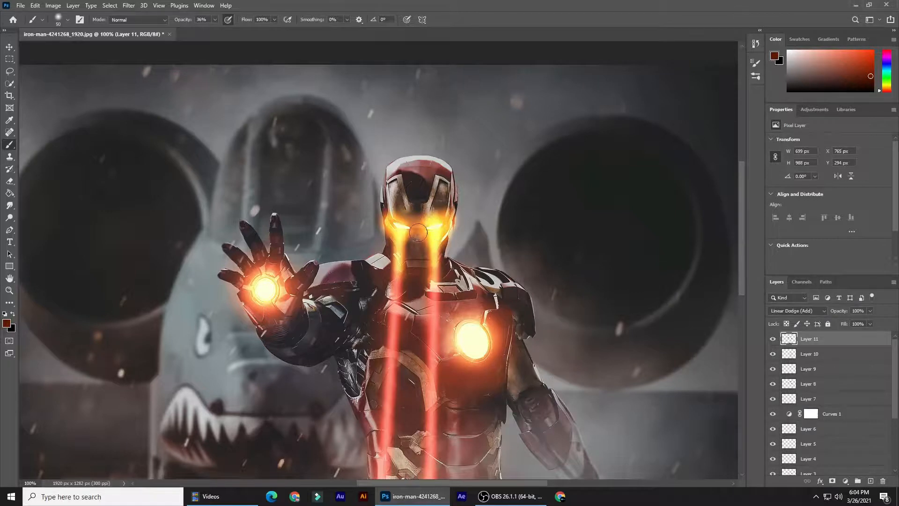
{"action": "left_click", "coordinate": [394, 226]}
Spread the red glow over the helmet's forehead, enlarging the brush to 125 px
{"action": "key", "text": "bracketright"}
{"action": "key", "text": "bracketright"}
{"action": "key", "text": "bracketright"}
{"action": "key", "text": "bracketright"}
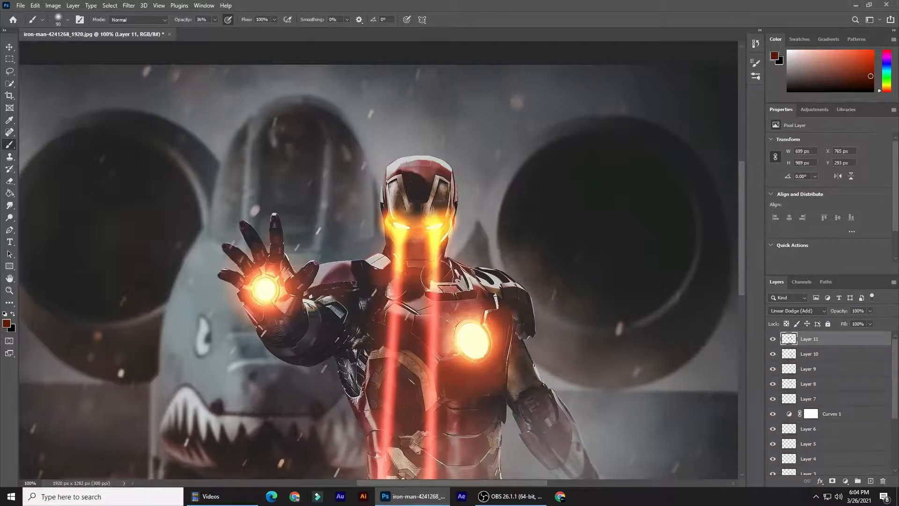
{"action": "key", "text": "bracketright"}
{"action": "key", "text": "bracketright"}
{"action": "left_click_drag", "start_coordinate": [412, 185], "coordinate": [434, 191]}
{"action": "left_click", "coordinate": [412, 195]}
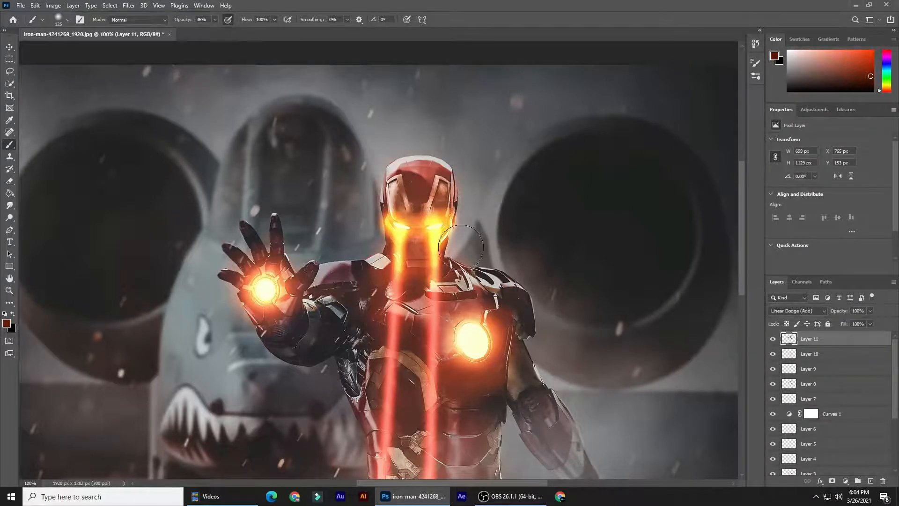
Dab the red glow on the lowered hand's light with a small brush
{"action": "key", "text": "ctrl+0"}
{"action": "key", "text": "bracketleft"}
{"action": "key", "text": "bracketleft"}
{"action": "key", "text": "bracketleft"}
{"action": "key", "text": "bracketleft"}
{"action": "key", "text": "bracketleft"}
{"action": "key", "text": "bracketleft"}
{"action": "key", "text": "bracketleft"}
{"action": "key", "text": "bracketleft"}
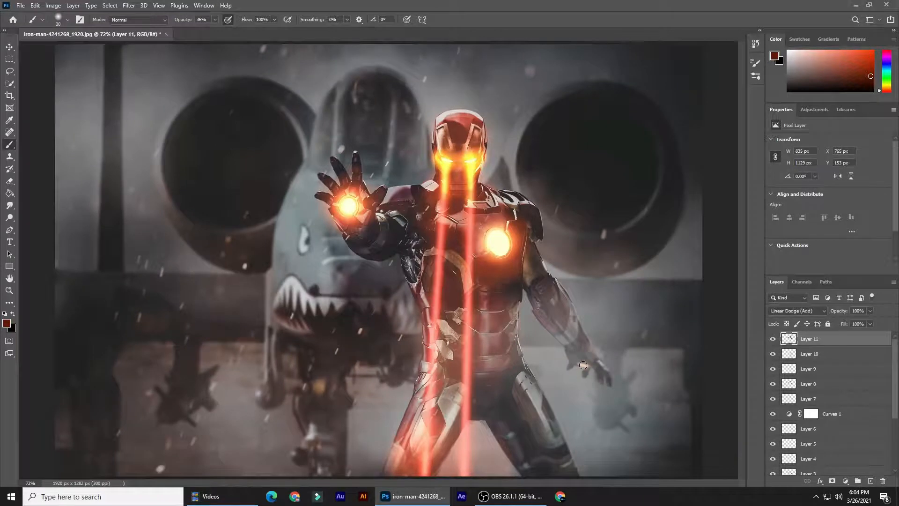
{"action": "left_click", "coordinate": [583, 364]}
Build up the lowered hand's glow on the layers beneath with a 25 px brush, and return to Layer 11
{"action": "key", "text": "alt+bracketleft"}
{"action": "key", "text": "alt+bracketleft"}
{"action": "key", "text": "alt+bracketleft"}
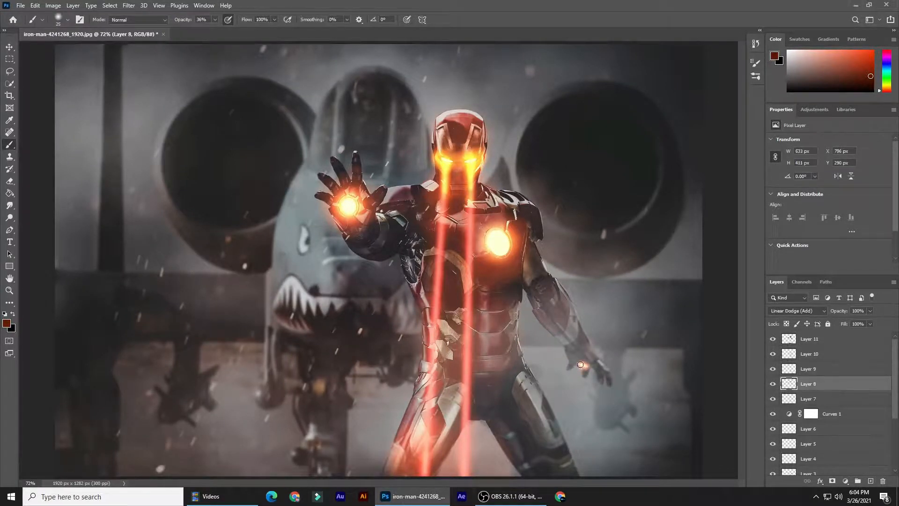
{"action": "left_click", "coordinate": [778, 399]}
{"action": "key", "text": "alt+bracketleft"}
{"action": "key", "text": "alt+bracketleft"}
{"action": "key", "text": "alt+bracketleft"}
{"action": "key", "text": "alt+bracketleft"}
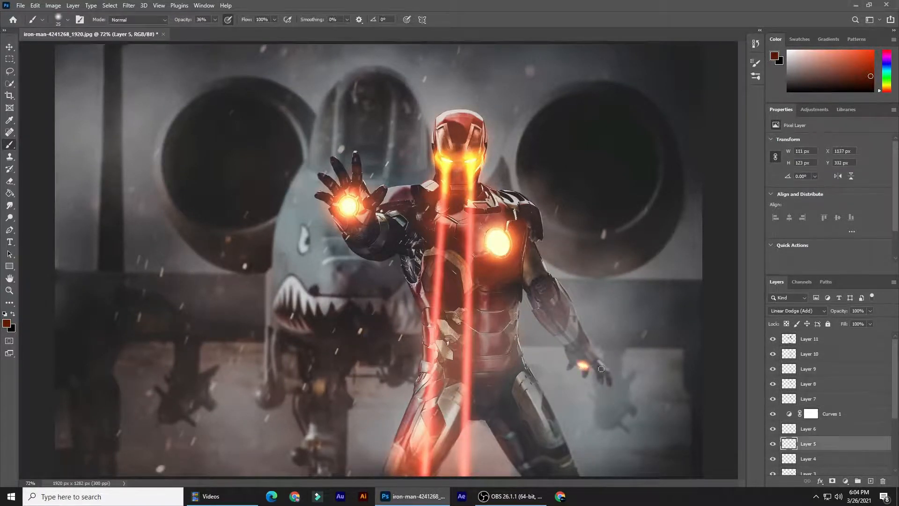
{"action": "key", "text": "alt+bracketright"}
{"action": "key", "text": "alt+bracketright"}
{"action": "key", "text": "alt+bracketright"}
{"action": "key", "text": "alt+bracketright"}
{"action": "key", "text": "alt+bracketright"}
{"action": "key", "text": "alt+bracketright"}
{"action": "key", "text": "alt+bracketright"}
{"action": "key", "text": "alt+bracketright"}
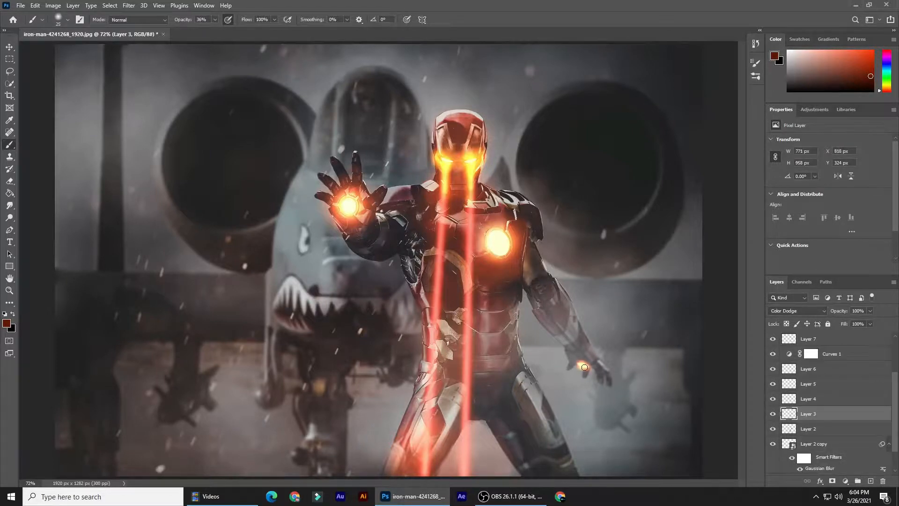
On Layer 10, brush the dark red glow over the helmet around the eyes and the lower face
{"action": "key", "text": "z"}
{"action": "left_click", "coordinate": [456, 199]}
{"action": "left_click_drag", "start_coordinate": [456, 200], "coordinate": [476, 207]}
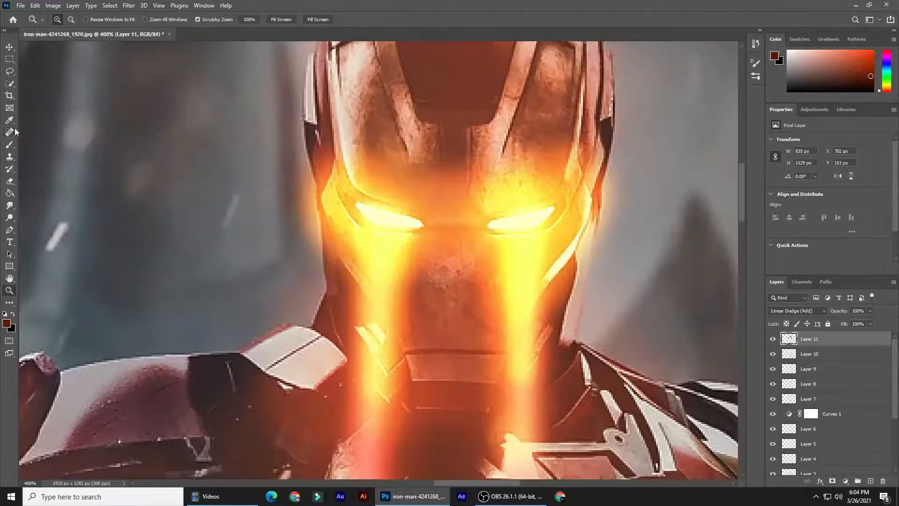
{"action": "left_click", "coordinate": [10, 144]}
{"action": "scroll", "coordinate": [560, 311], "scroll_direction": "up", "scroll_amount": 3}
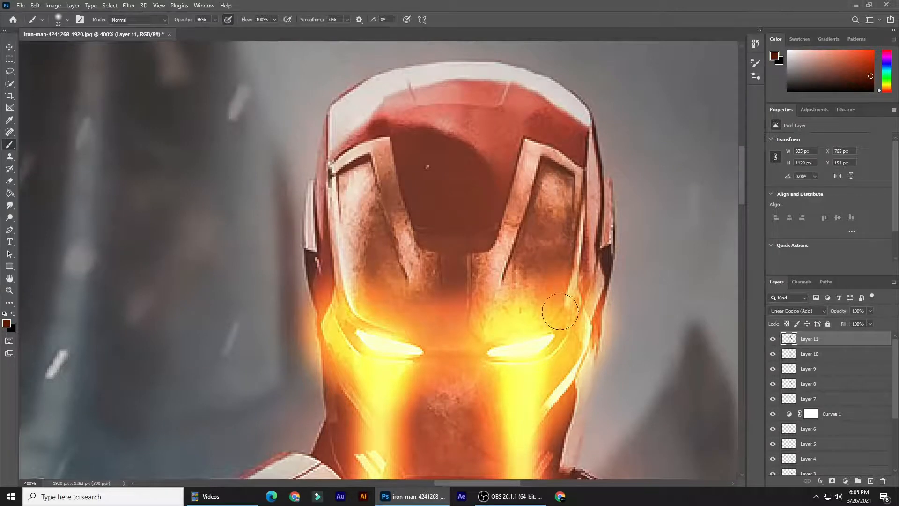
{"action": "key", "text": "alt+bracketleft"}
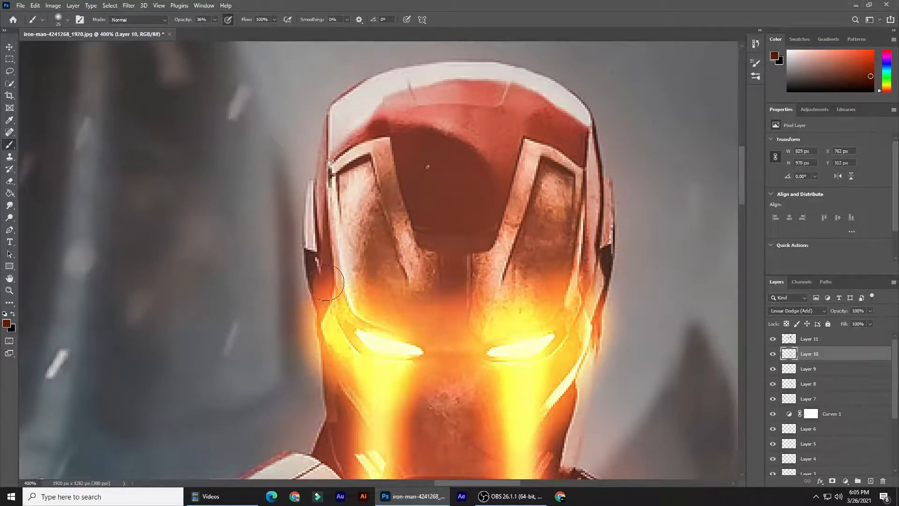
{"action": "left_click_drag", "start_coordinate": [583, 262], "coordinate": [414, 288]}
{"action": "left_click_drag", "start_coordinate": [434, 416], "coordinate": [487, 429]}
{"action": "scroll", "coordinate": [462, 323], "scroll_direction": "down", "scroll_amount": 3}
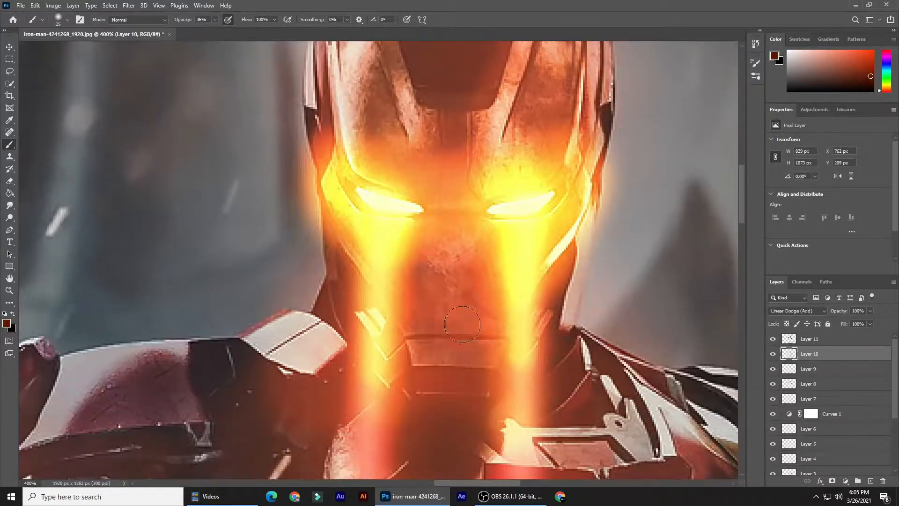
Brush the red glow over the dark chest and shoulder area beside the beam with a 90 px brush
{"action": "scroll", "coordinate": [505, 265], "scroll_direction": "down", "scroll_amount": 5}
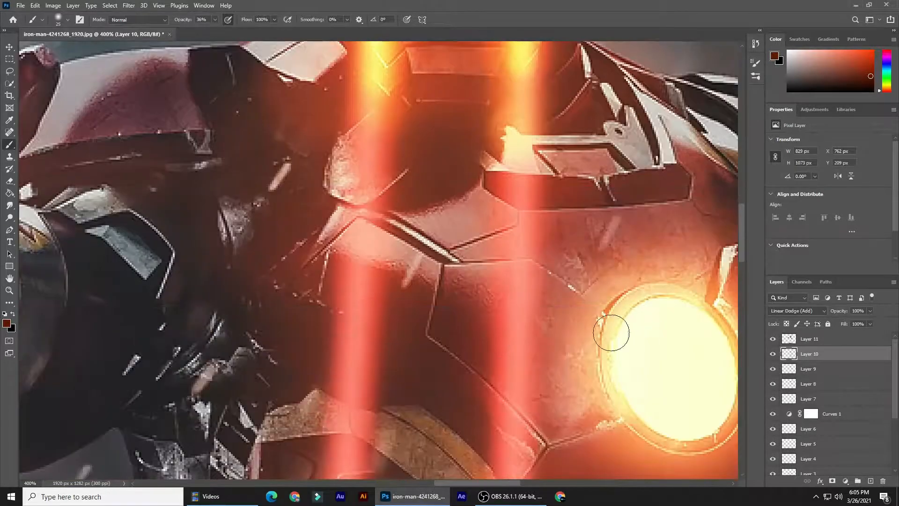
{"action": "key", "text": "bracketright"}
{"action": "key", "text": "bracketright"}
{"action": "key", "text": "bracketright"}
{"action": "key", "text": "bracketright"}
{"action": "key", "text": "bracketright"}
{"action": "key", "text": "bracketright"}
{"action": "key", "text": "bracketright"}
{"action": "key", "text": "bracketright"}
{"action": "key", "text": "bracketright"}
{"action": "mouse_move", "coordinate": [166, 392]}
{"action": "left_mouse_down"}
{"action": "mouse_move", "coordinate": [209, 308]}
{"action": "mouse_move", "coordinate": [301, 293]}
{"action": "left_mouse_up"}
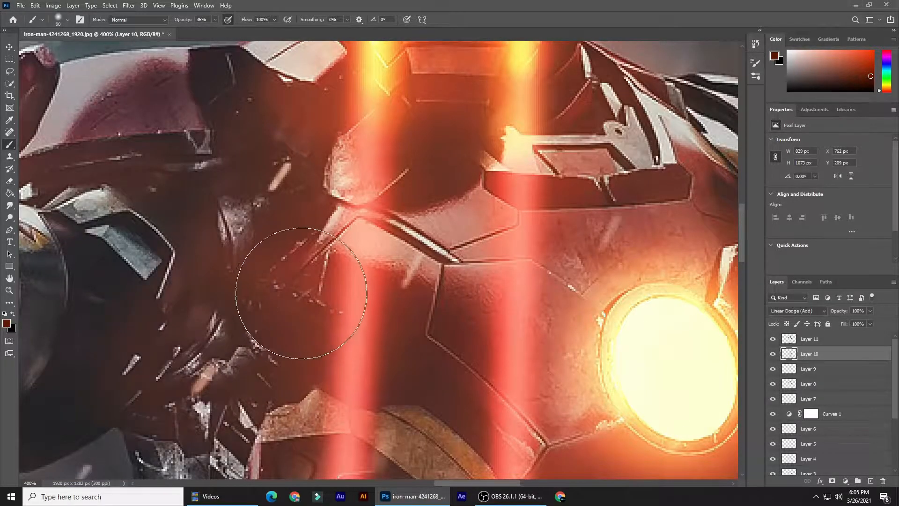
Enlarge the brush to 150 px and brush glow over the thigh at the beams' lower ends, finishing with the Move tool
{"action": "key", "text": "ctrl+0"}
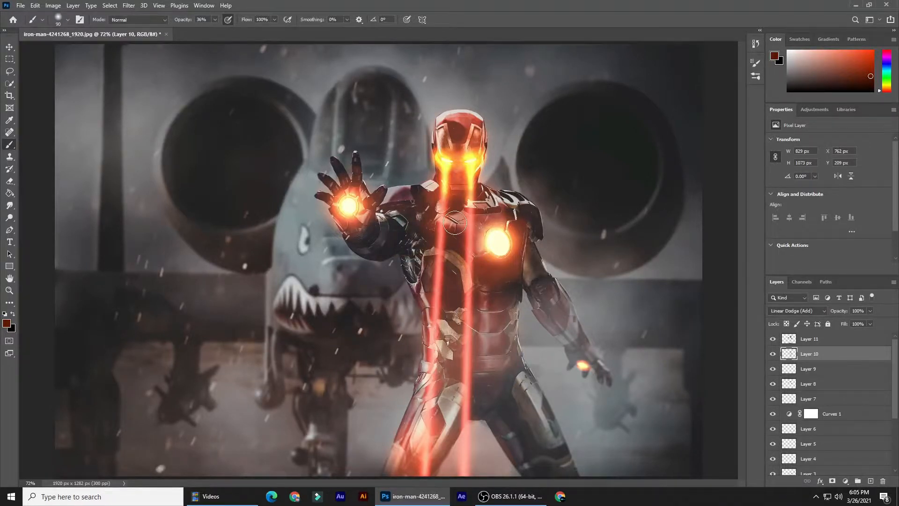
{"action": "key", "text": "bracketright"}
{"action": "key", "text": "bracketright"}
{"action": "key", "text": "bracketright"}
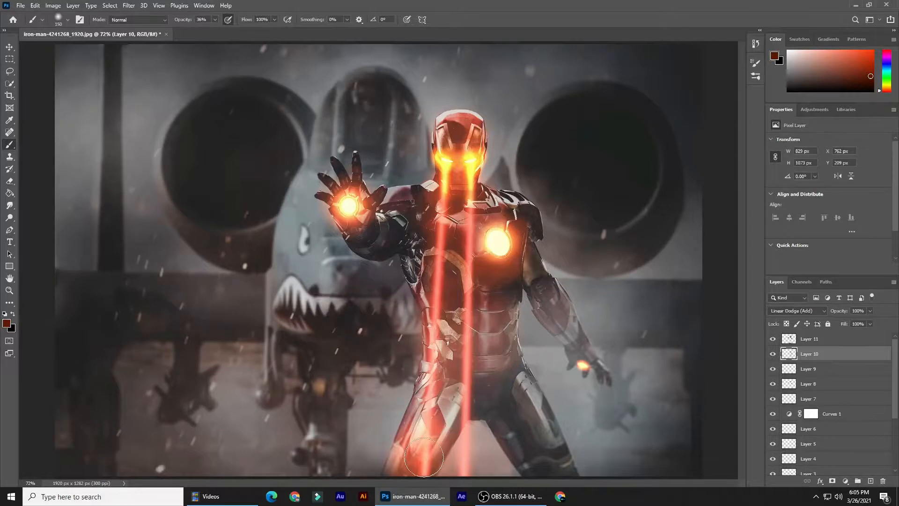
{"action": "left_click", "coordinate": [9, 47]}
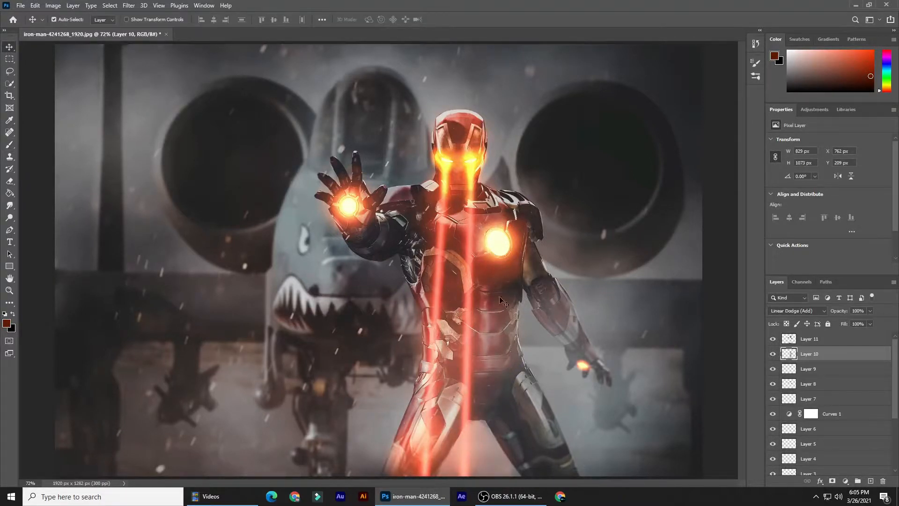